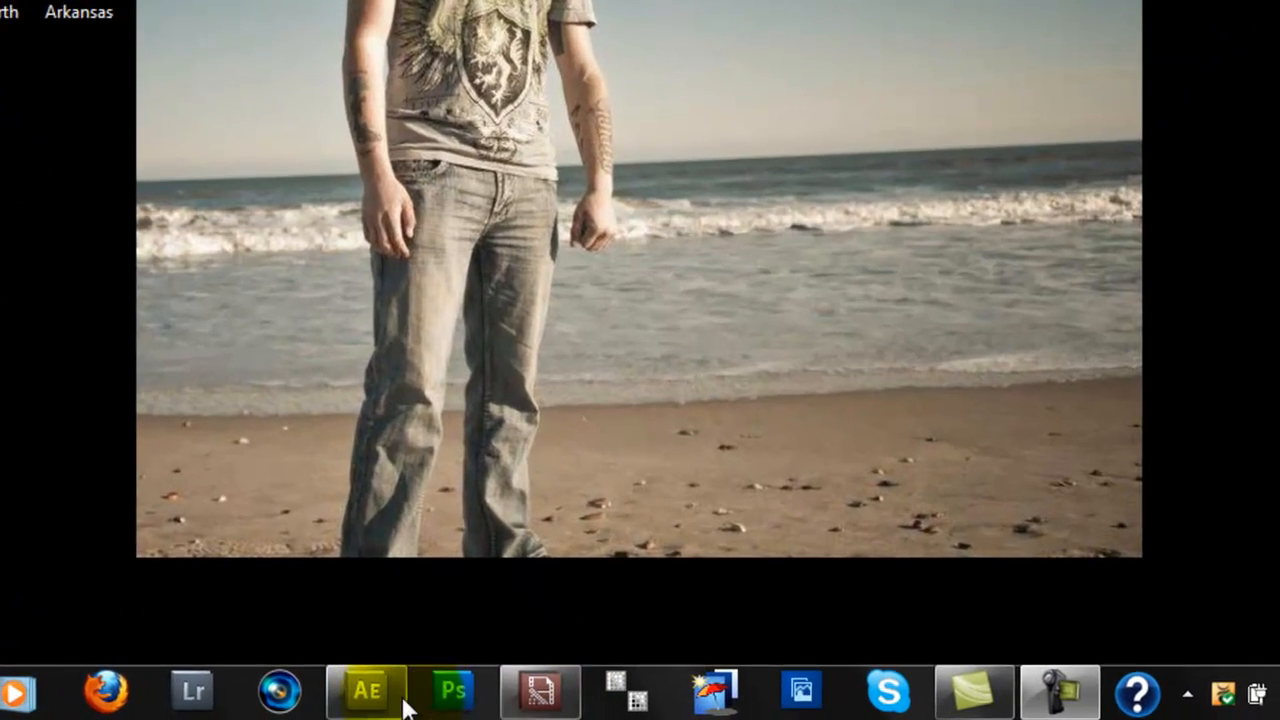
Step: Open the StockVideo folder on the desktop, preview the Airport clip, and close the player and folder
mouse_move(354, 700)
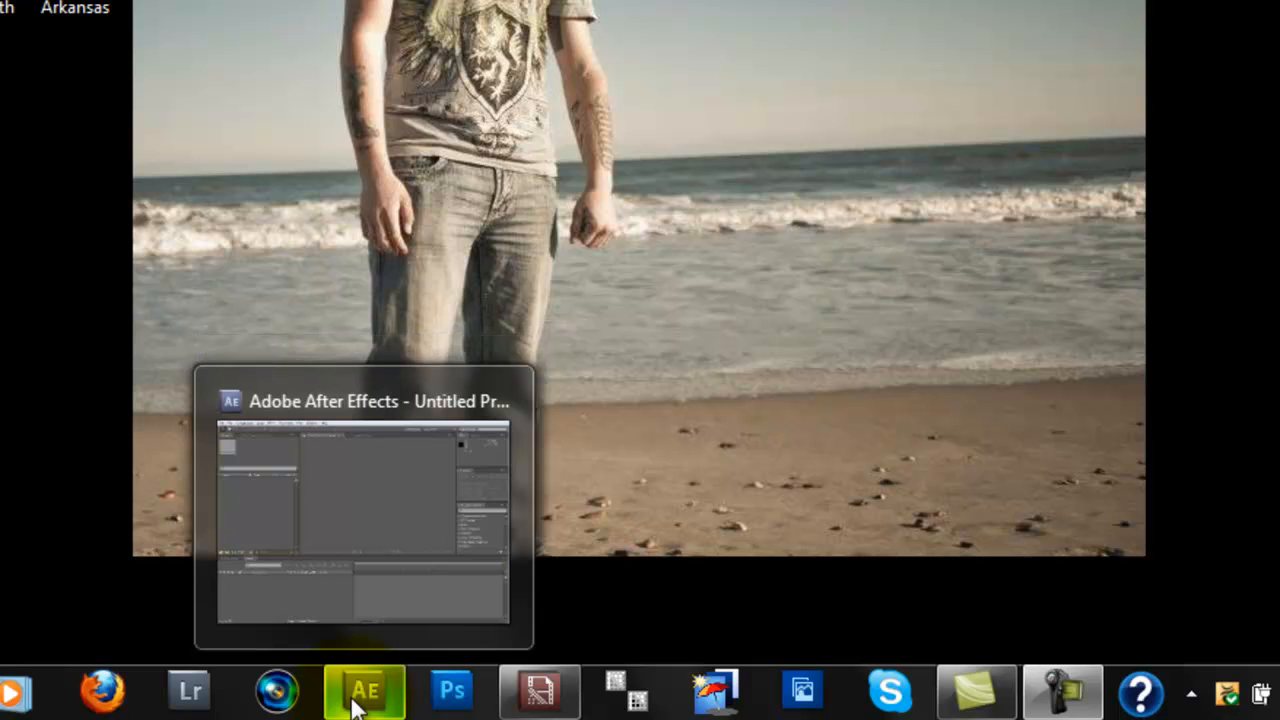
mouse_move(533, 682)
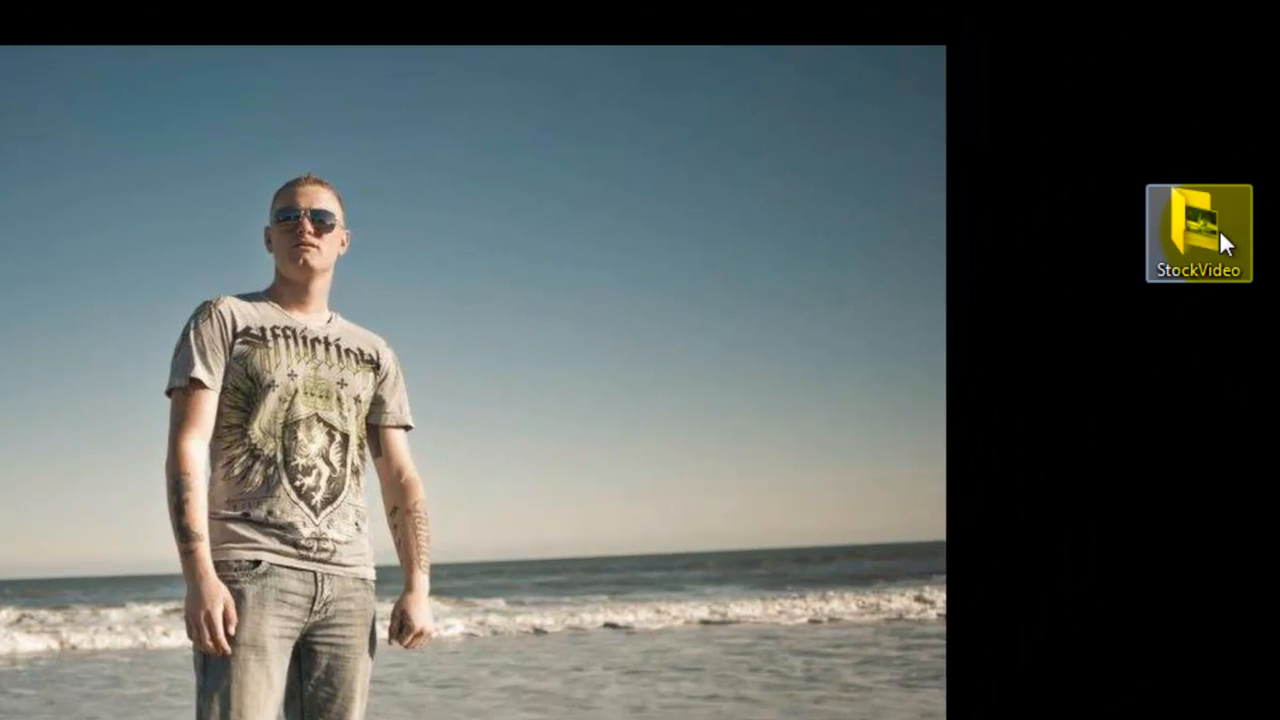
double_click(1212, 232)
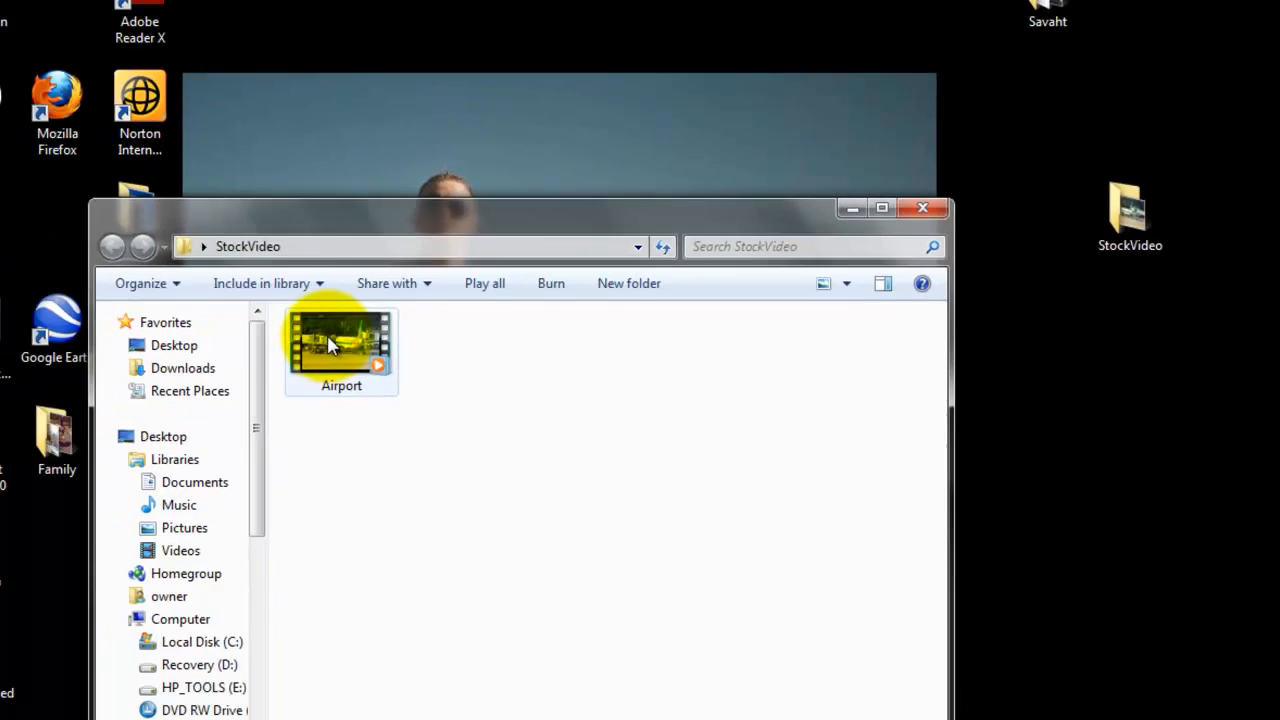
click(330, 345)
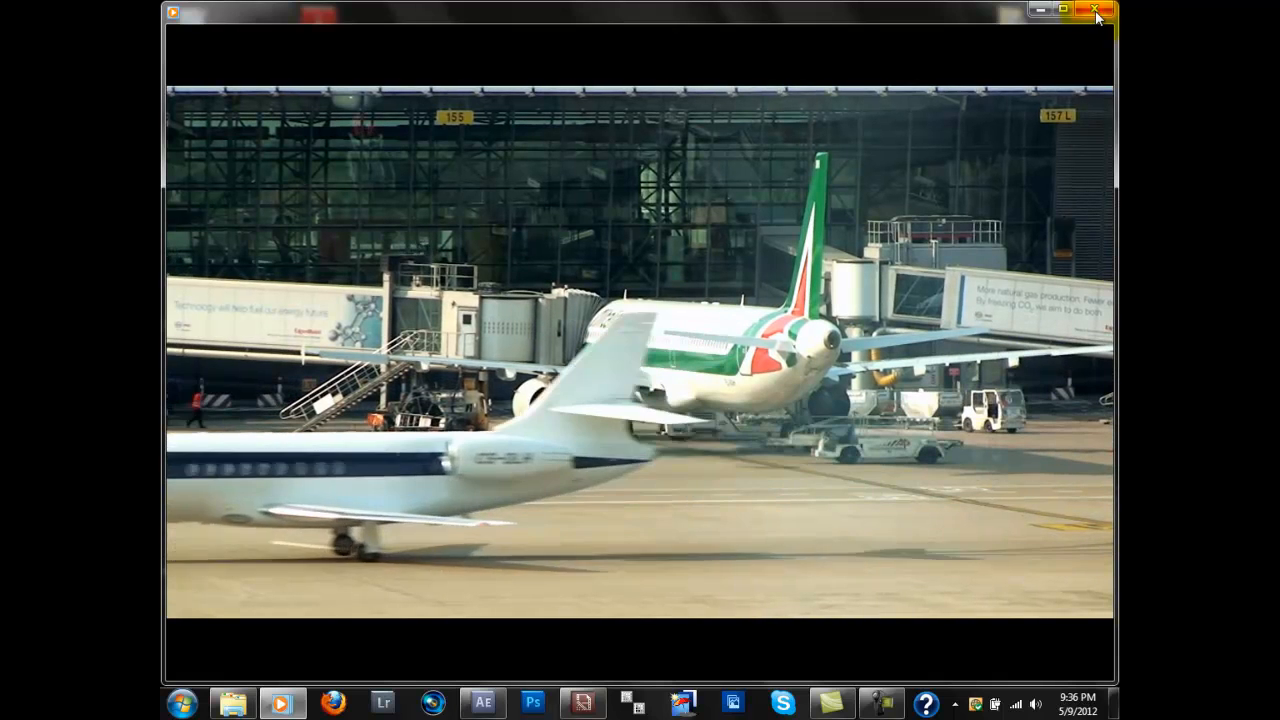
mouse_move(1055, 196)
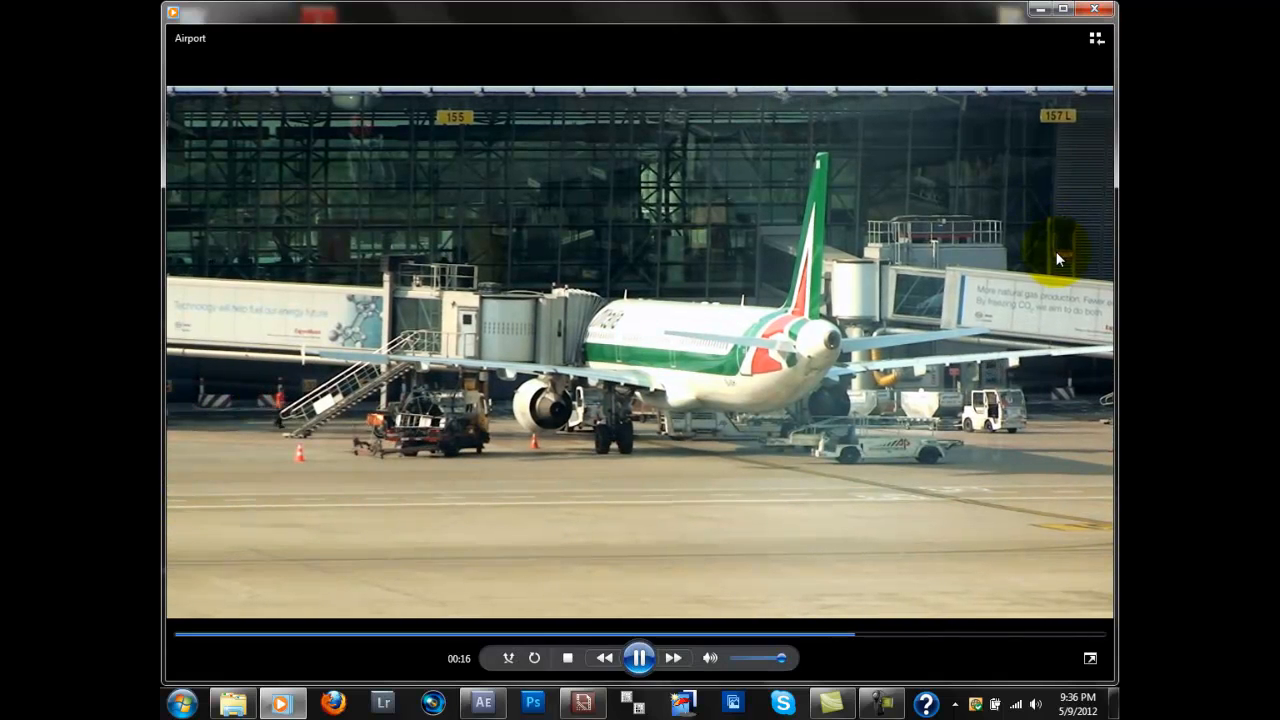
click(1096, 10)
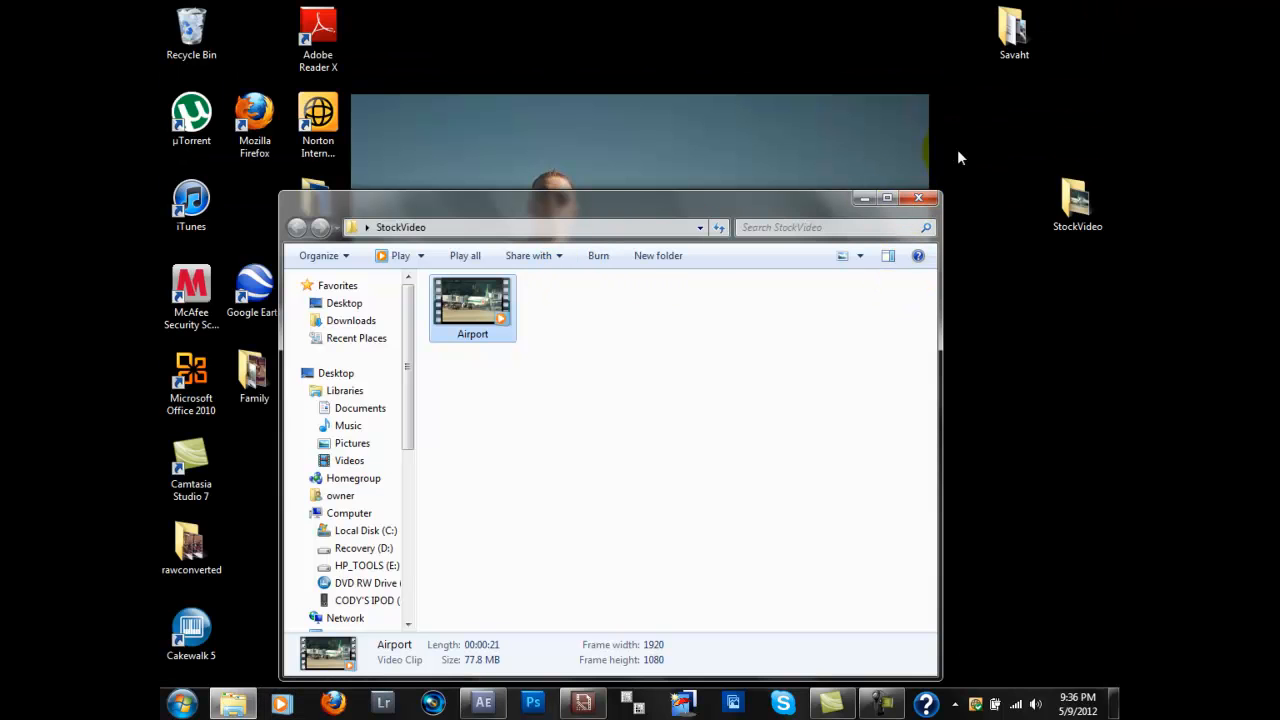
click(929, 200)
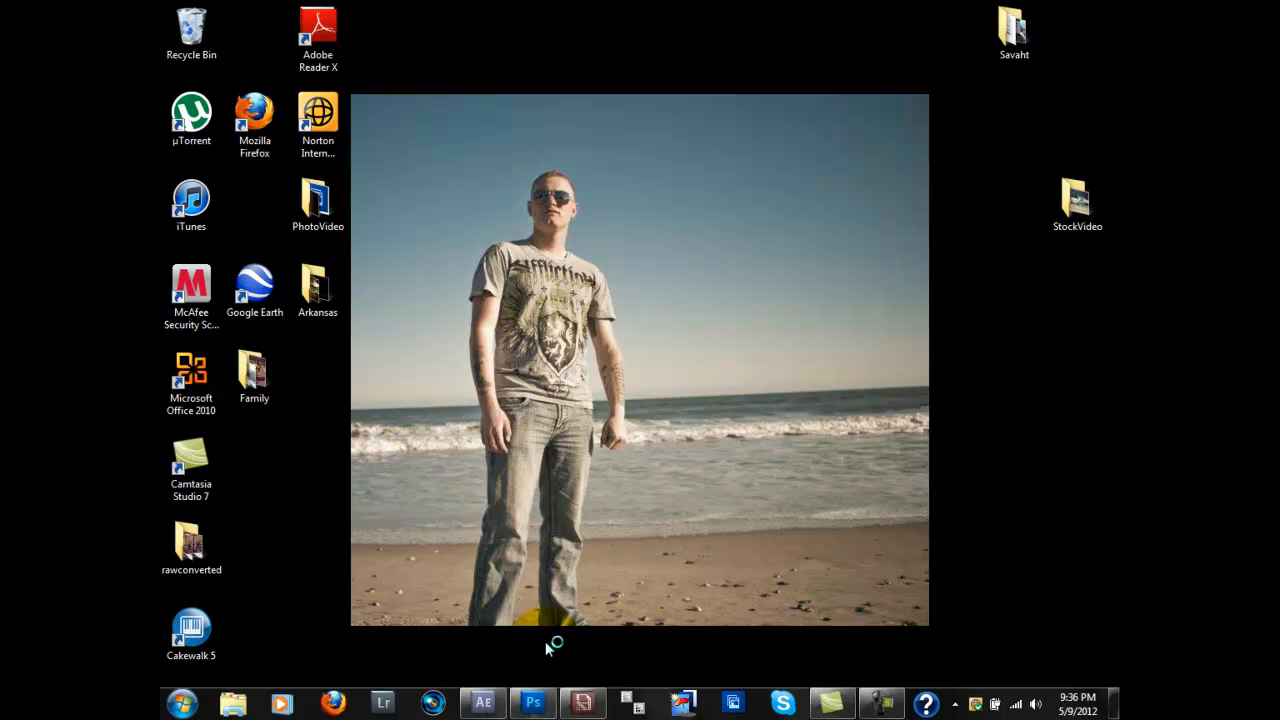
Step: Switch to After Effects and import the Airport video from the StockVideo folder
click(483, 705)
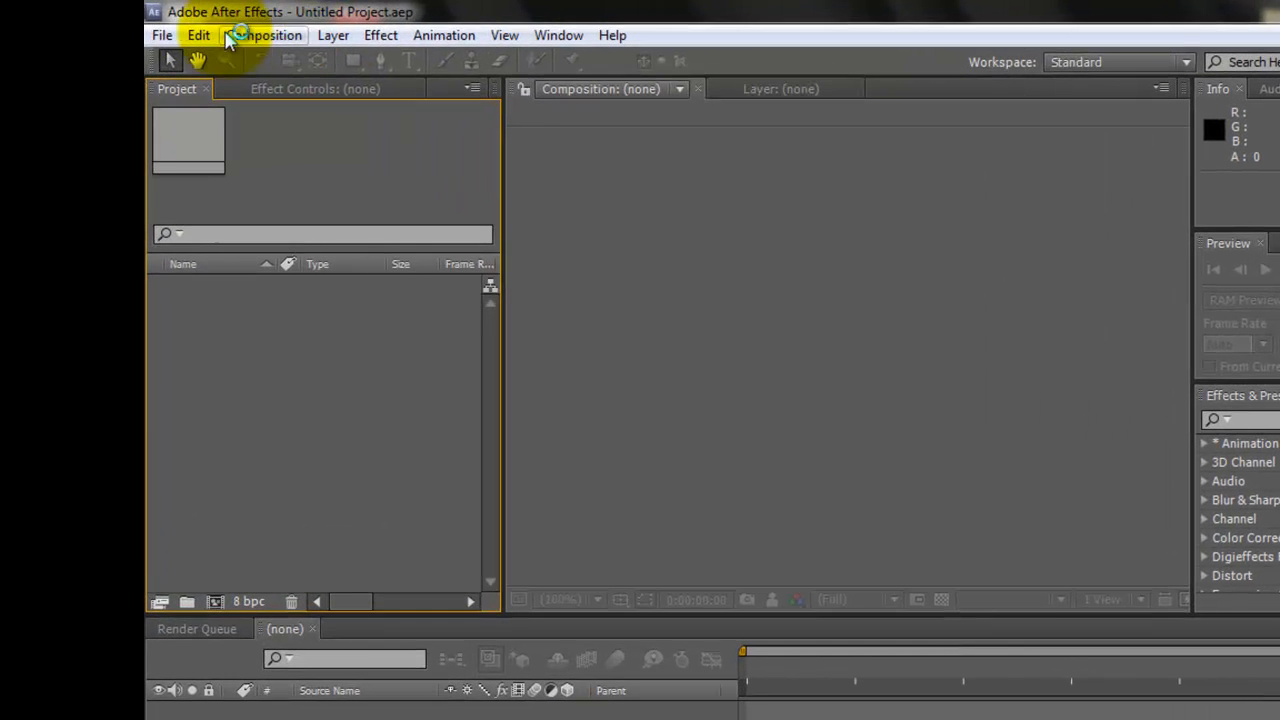
click(158, 37)
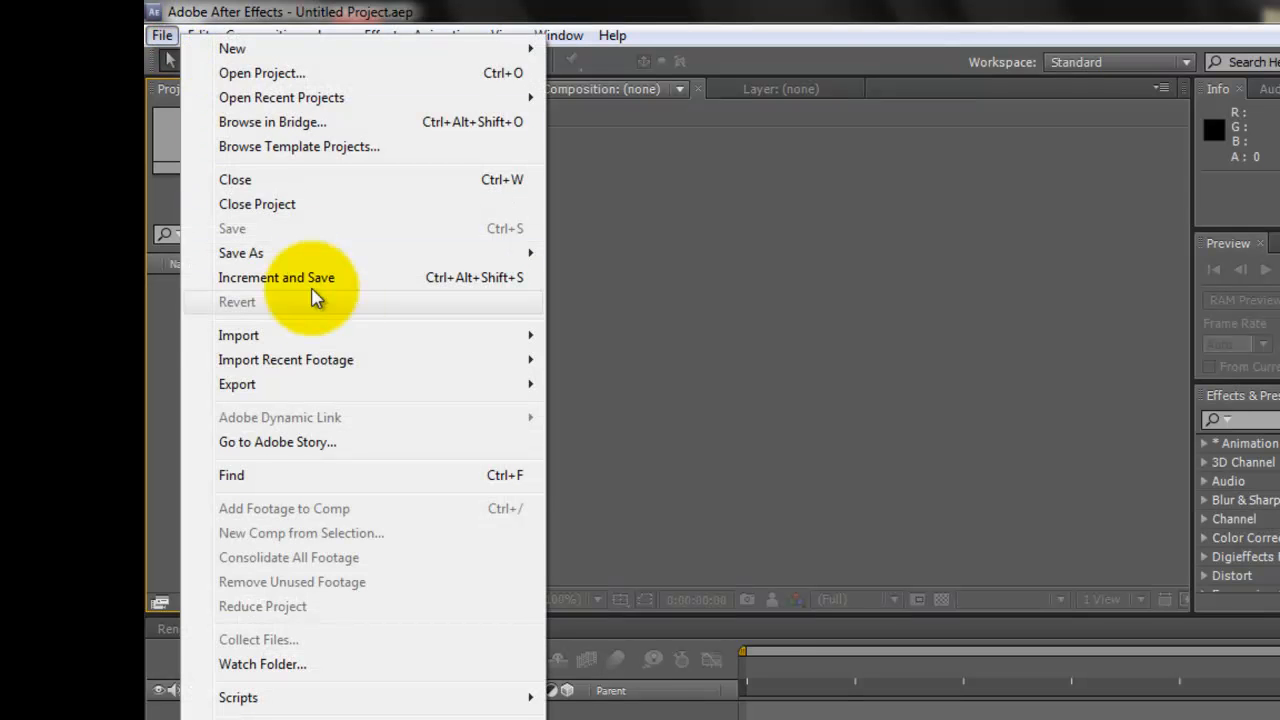
mouse_move(358, 335)
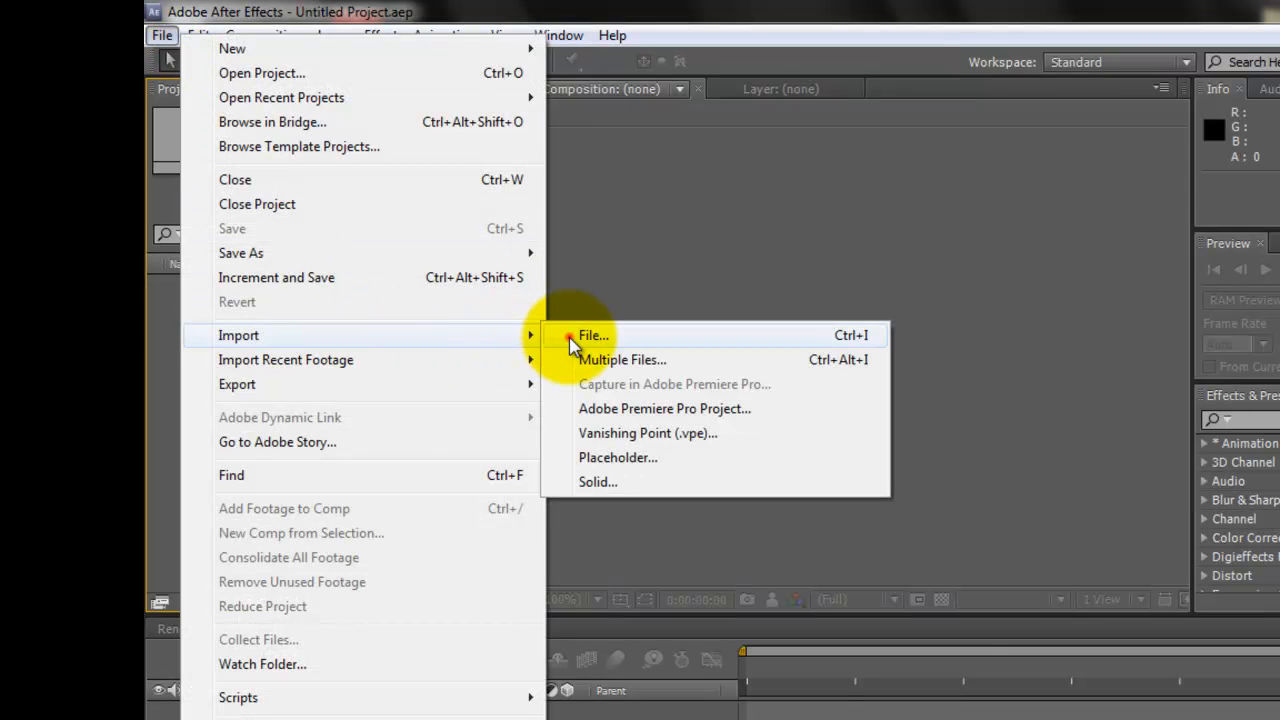
click(568, 336)
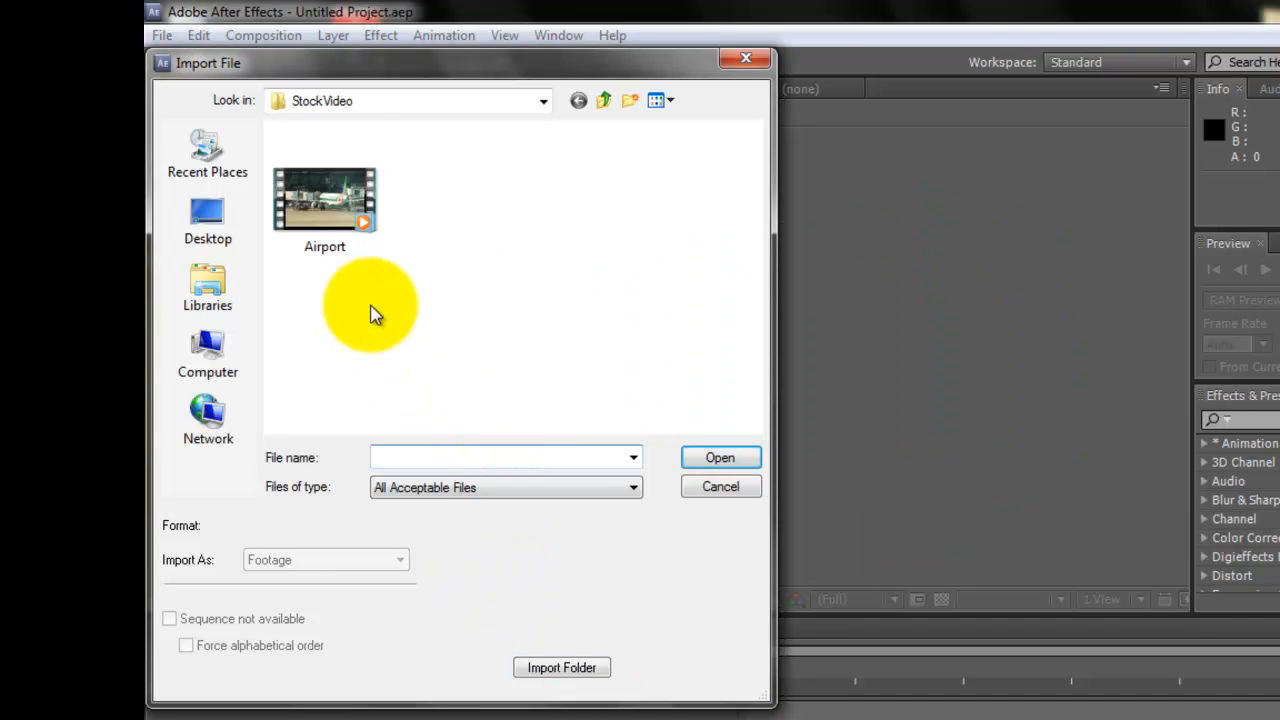
double_click(330, 200)
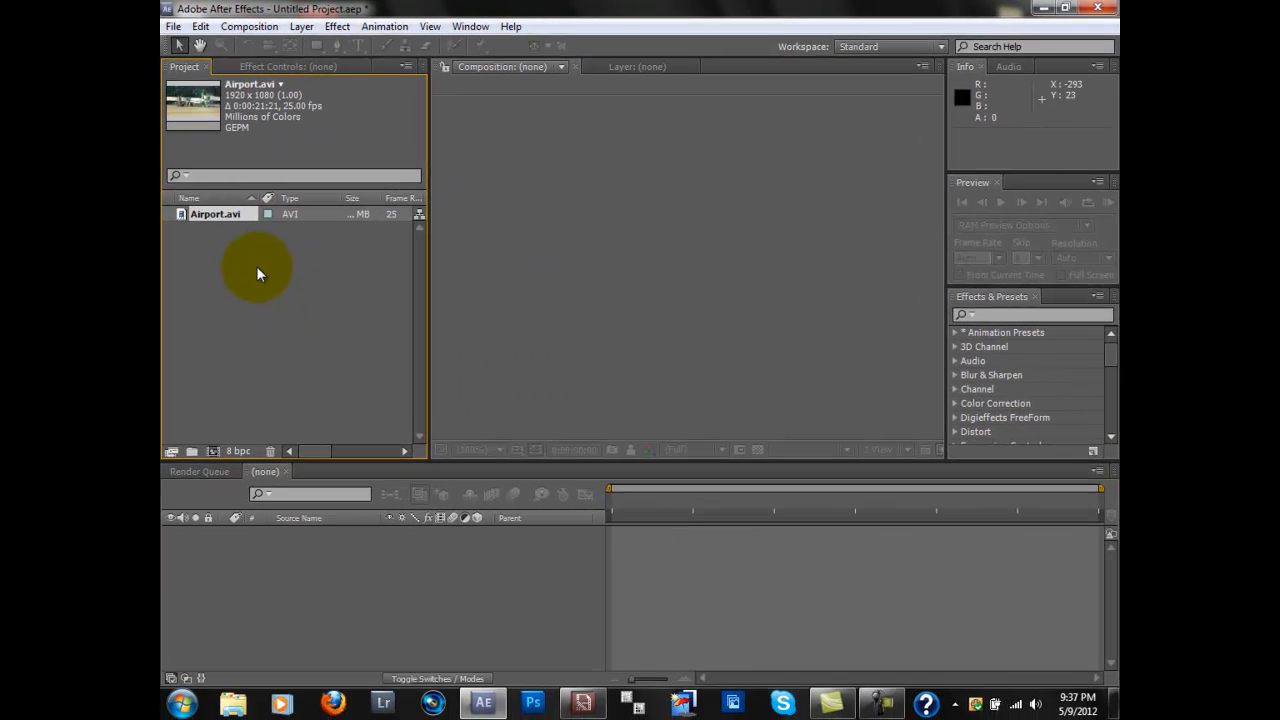
Step: Create a new composition from the Airport.avi footage and play it briefly
drag(231, 220, 234, 397)
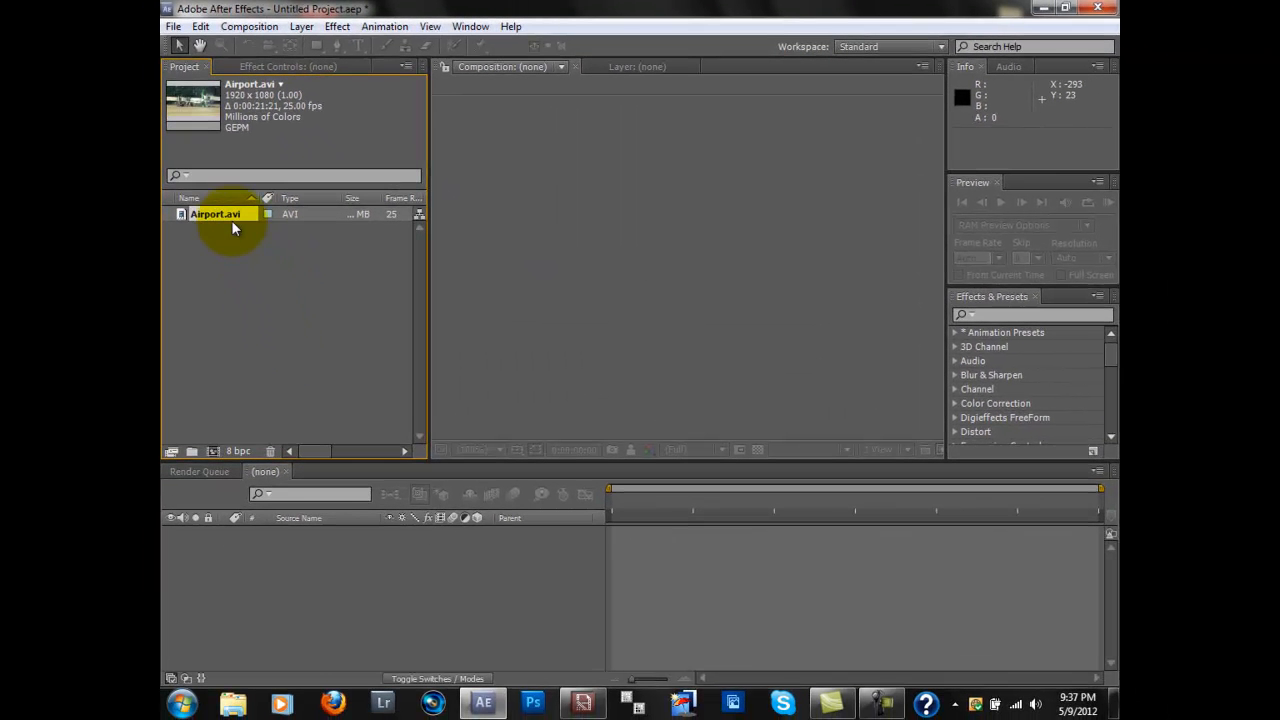
drag(370, 190, 330, 300)
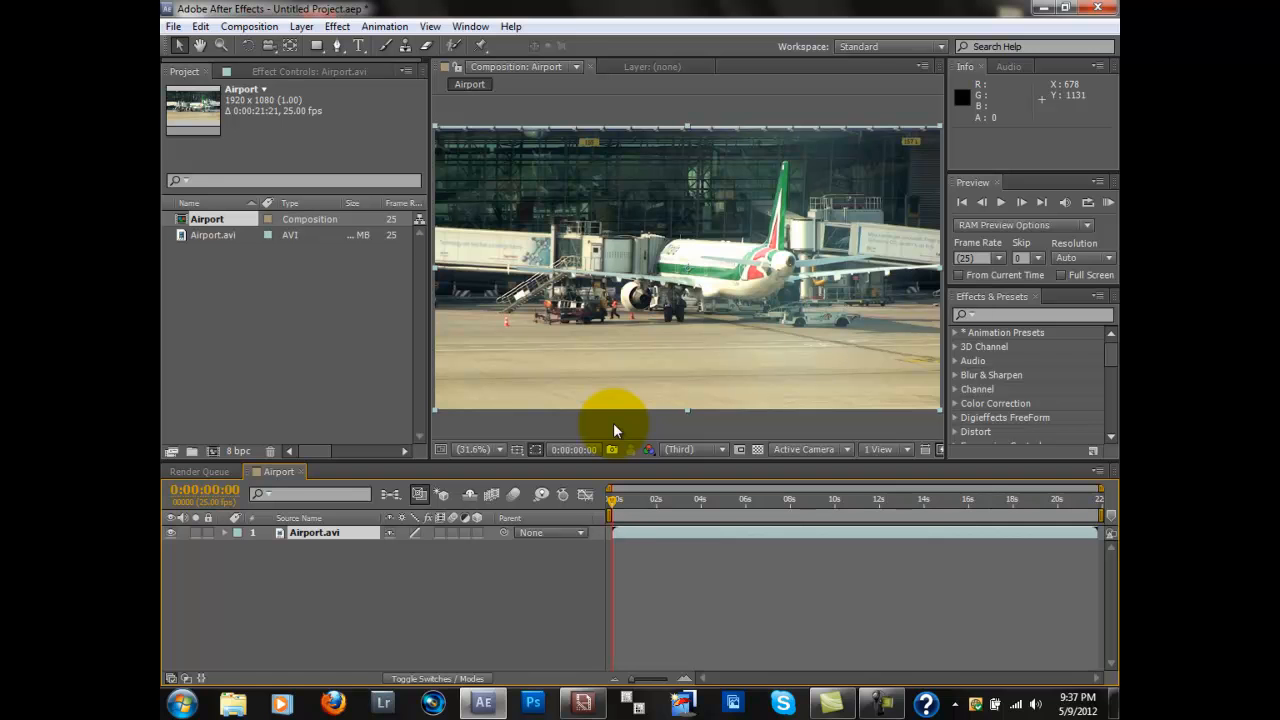
key(space)
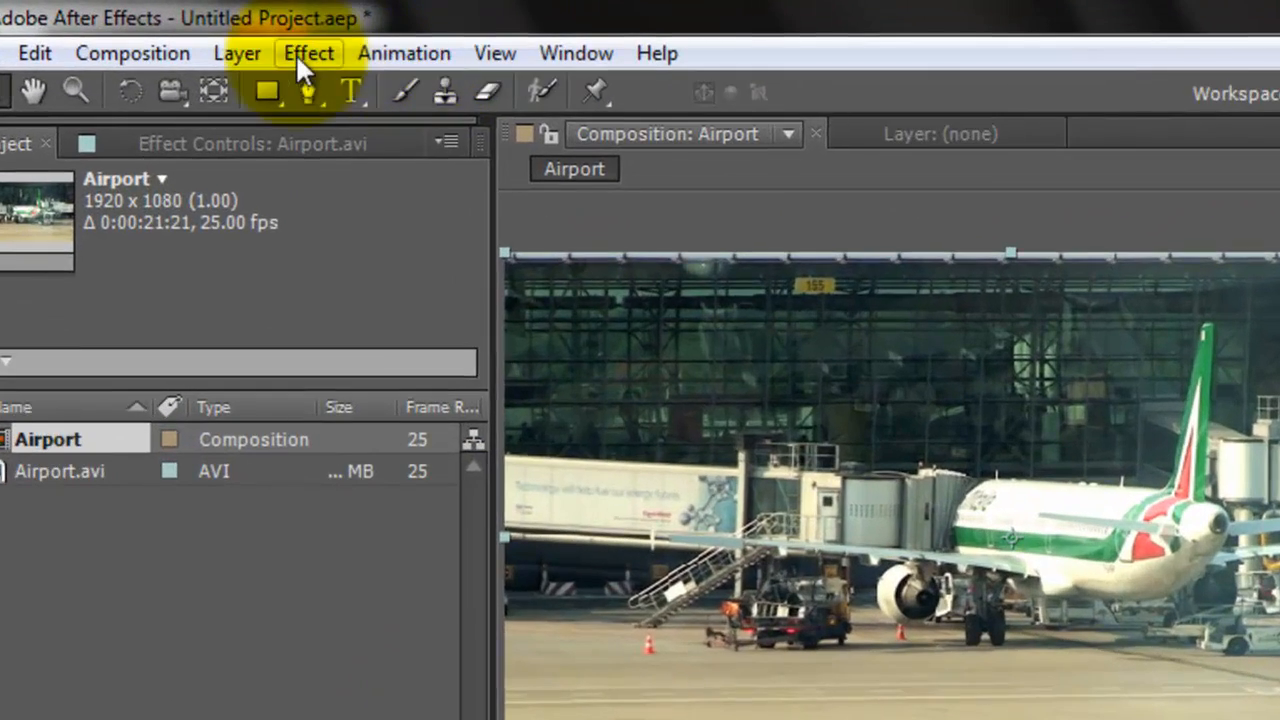
Step: Apply the Magic Bullet Looks effect to the Airport.avi layer and open its look editor
click(311, 50)
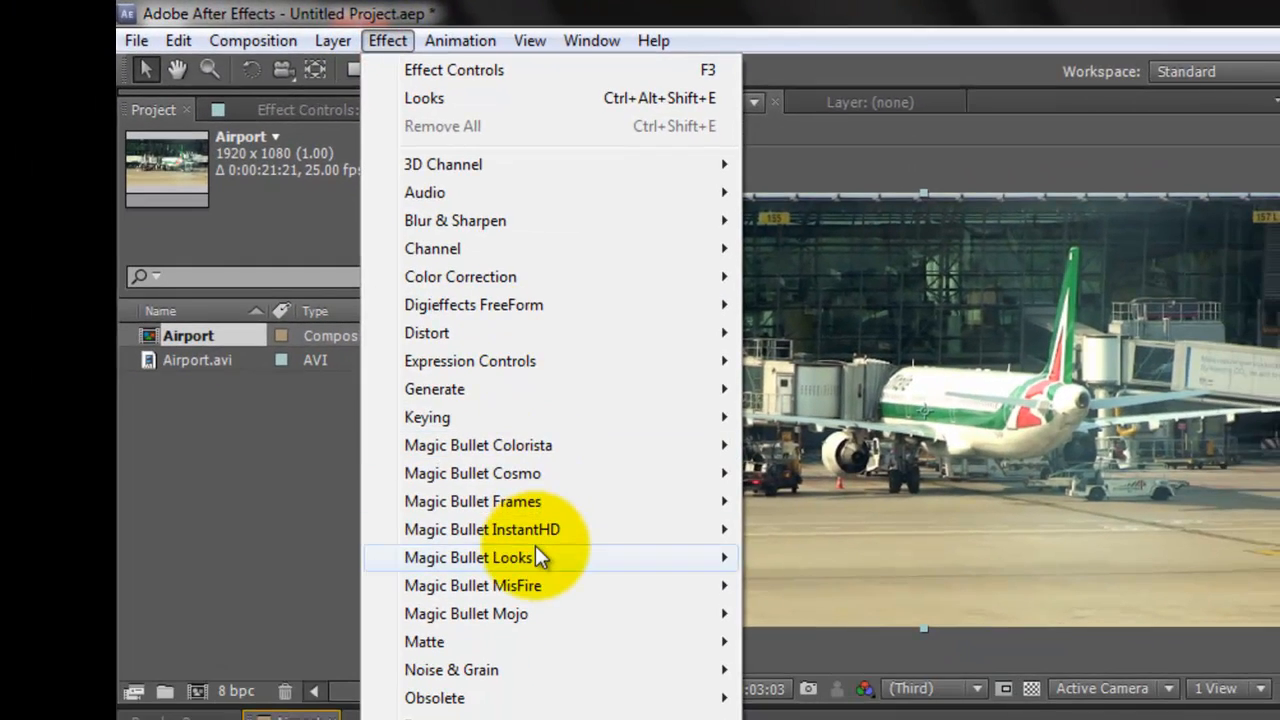
mouse_move(540, 557)
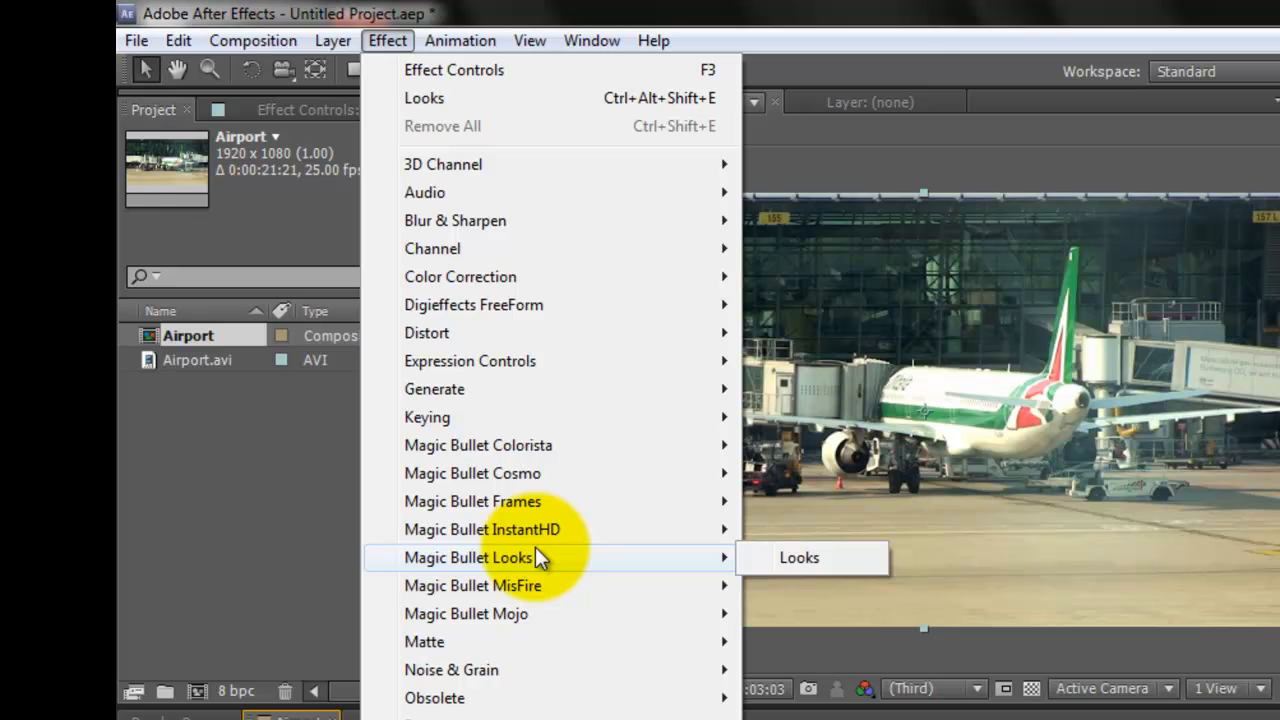
click(778, 557)
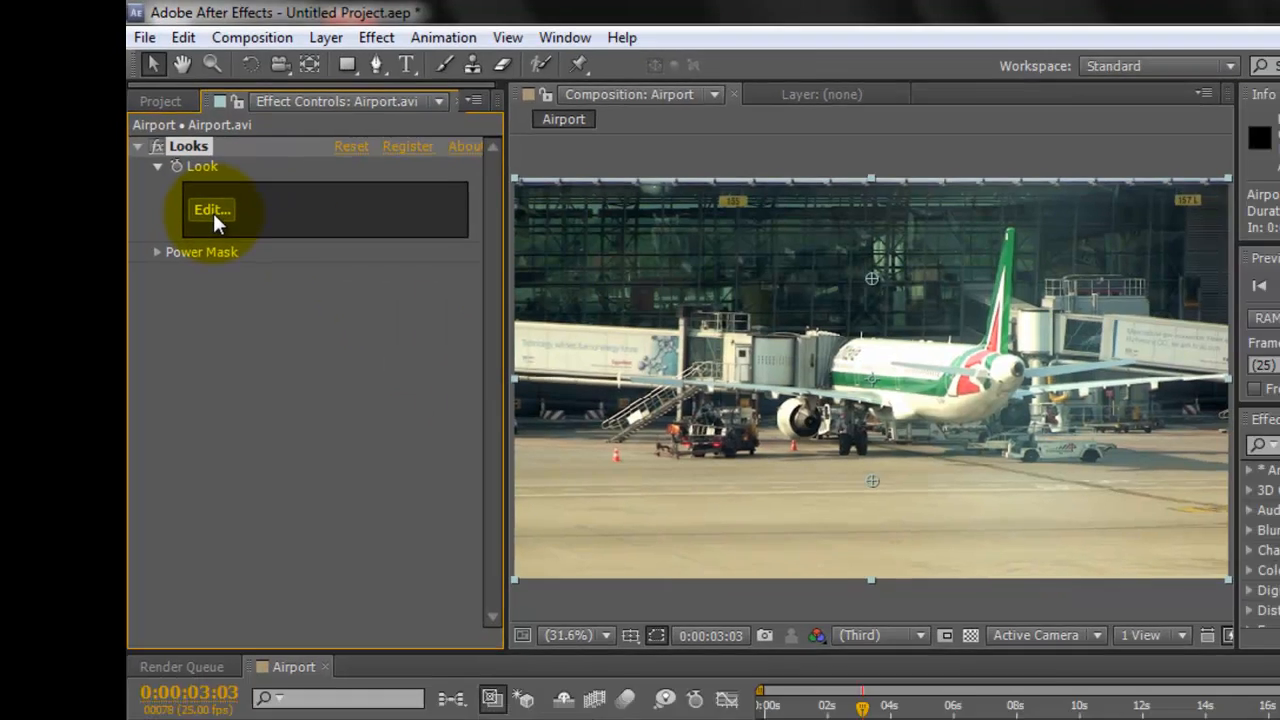
click(212, 210)
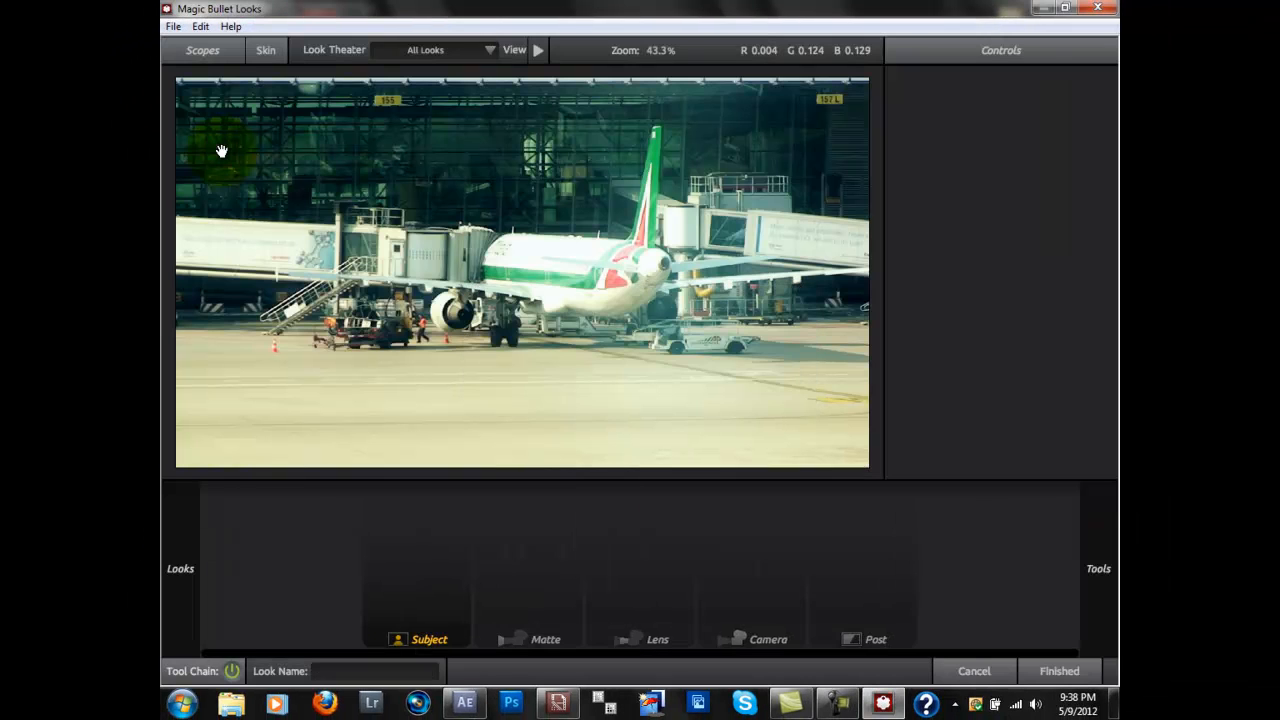
Step: Browse the preset thumbnails in the Cinematic looks category and collapse the category
mouse_move(160, 292)
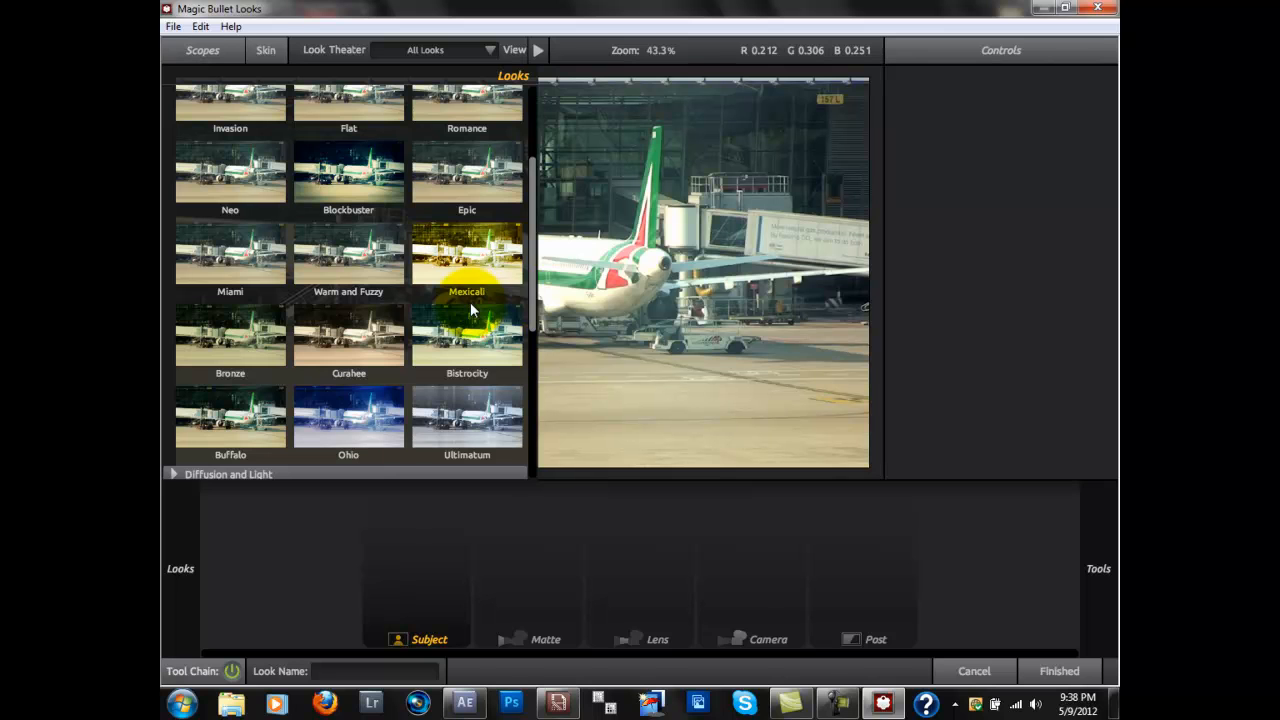
scroll(252, 279, up, 1)
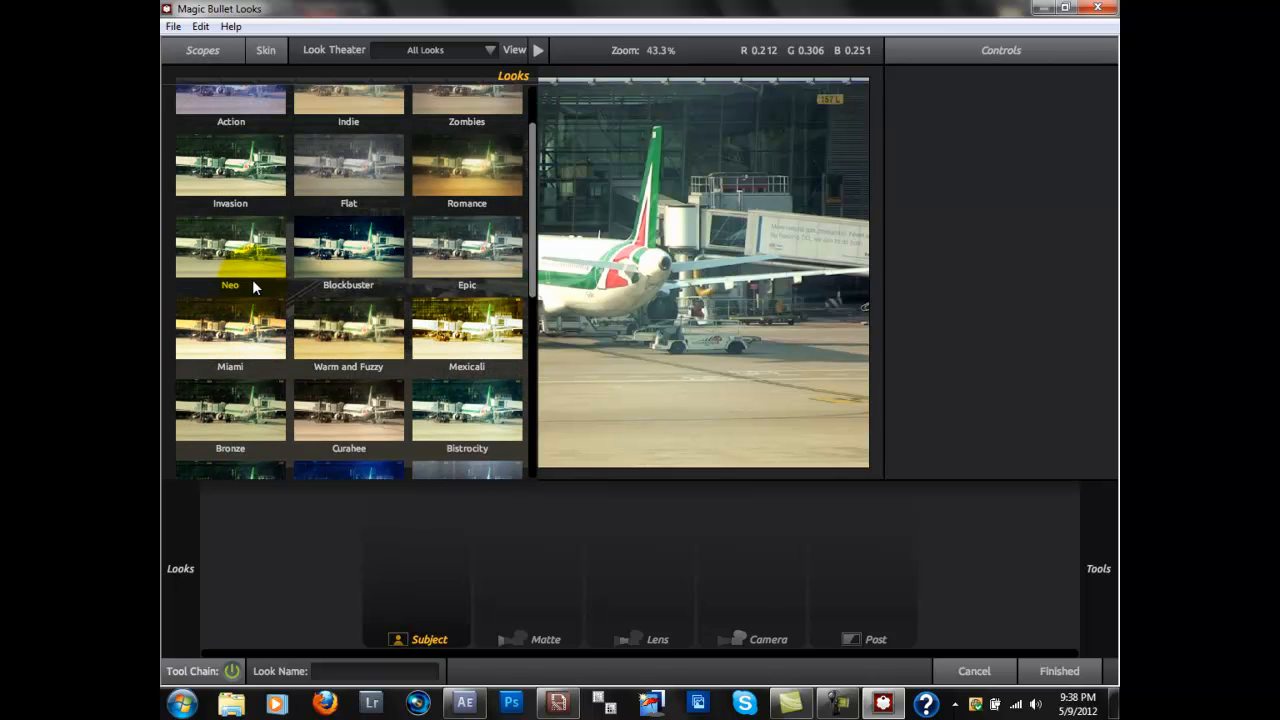
scroll(252, 286, down, 1)
scroll(200, 347, up, 2)
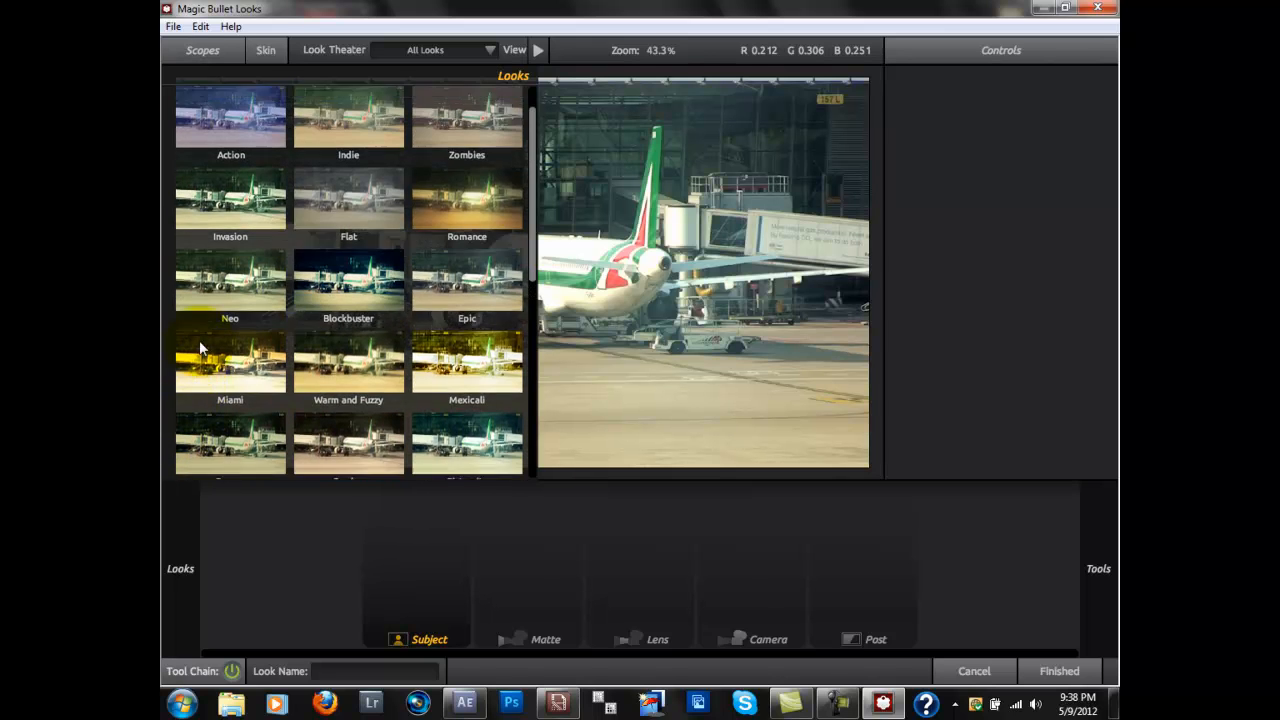
scroll(200, 347, up, 2)
click(172, 113)
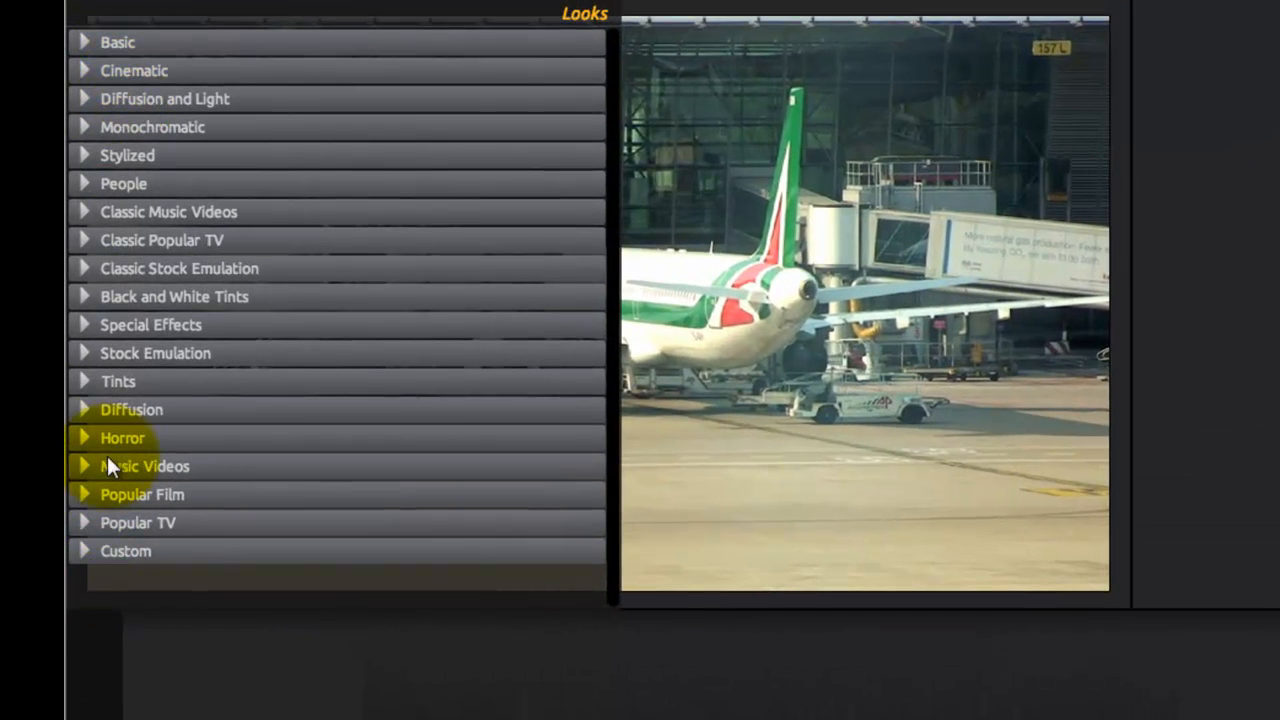
Step: Try the Indie look from the Cinematic category on the clip and undo it
click(81, 66)
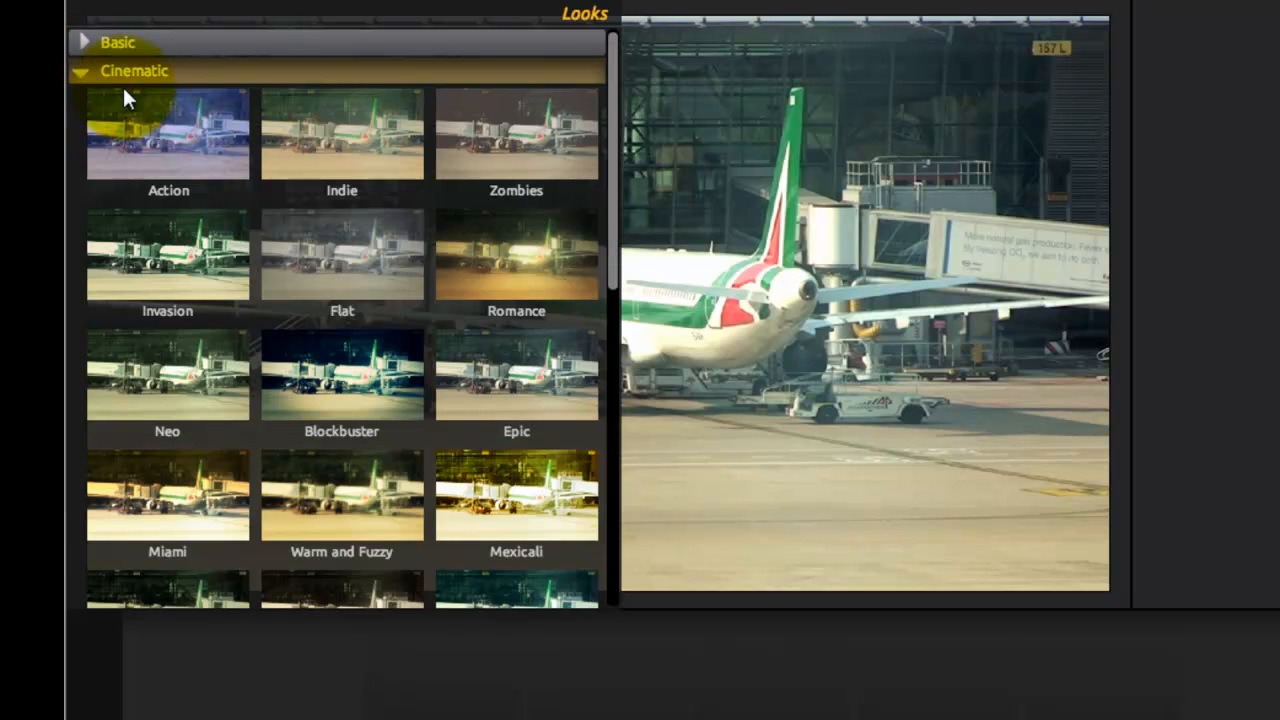
click(325, 118)
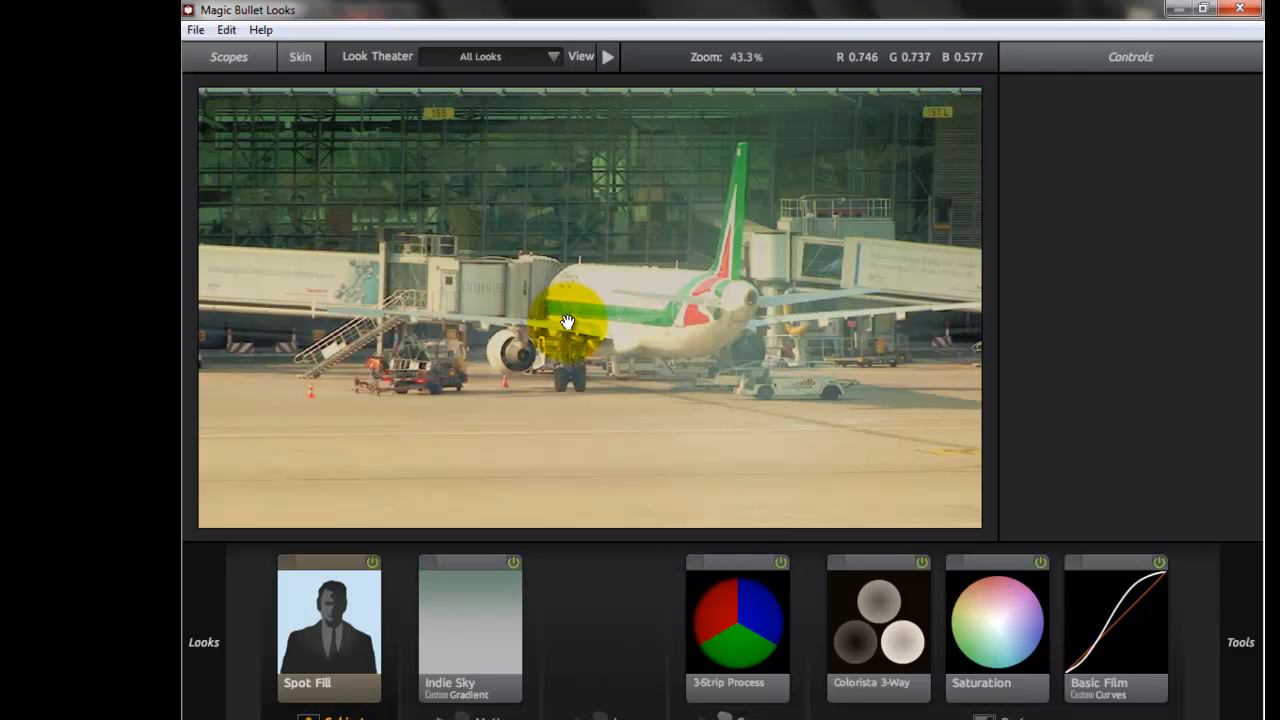
key(ctrl+z)
Step: Collapse the Cinematic category, look through the Classic Popular TV presets, and collapse that category too
mouse_move(189, 295)
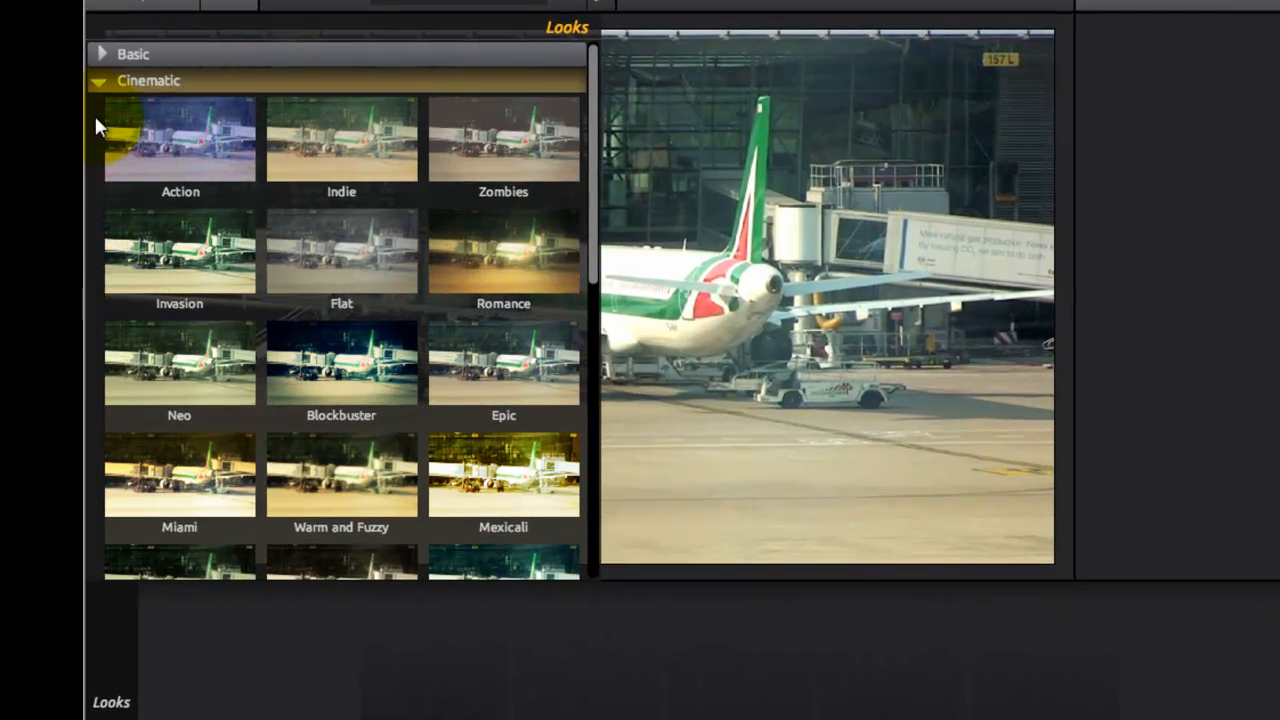
click(96, 79)
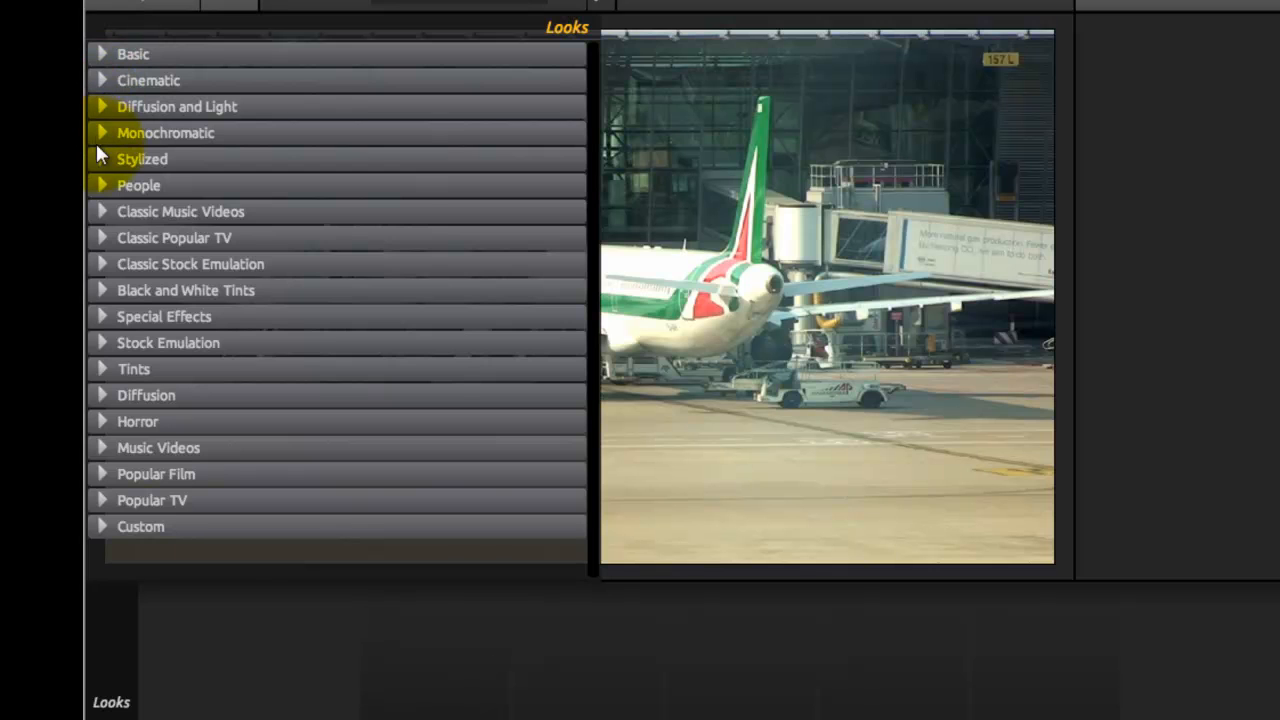
click(96, 237)
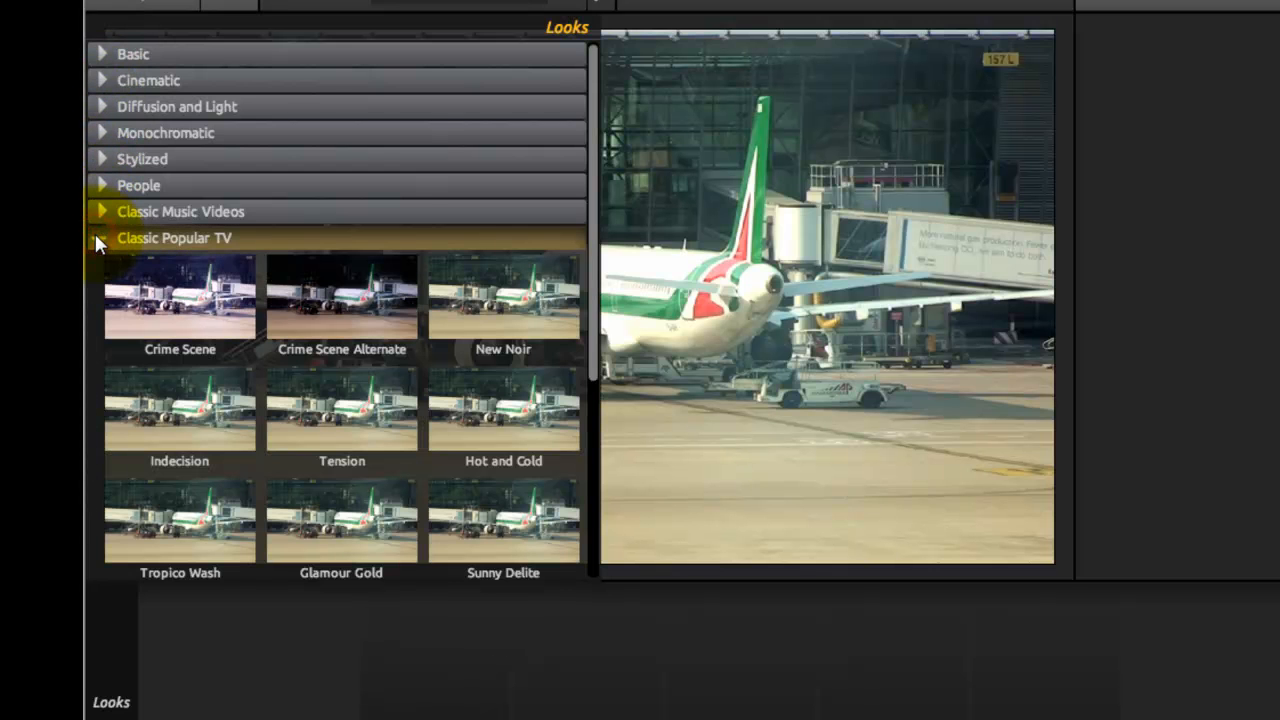
scroll(199, 338, down, 1)
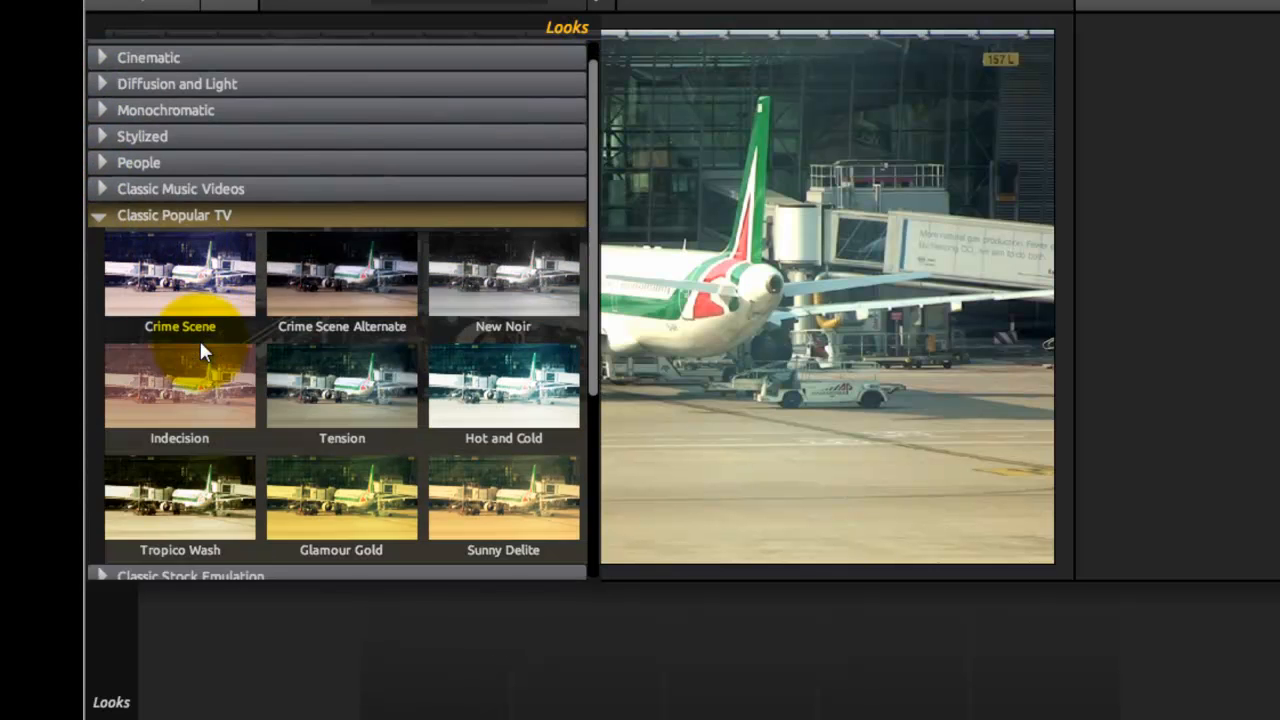
scroll(199, 338, down, 1)
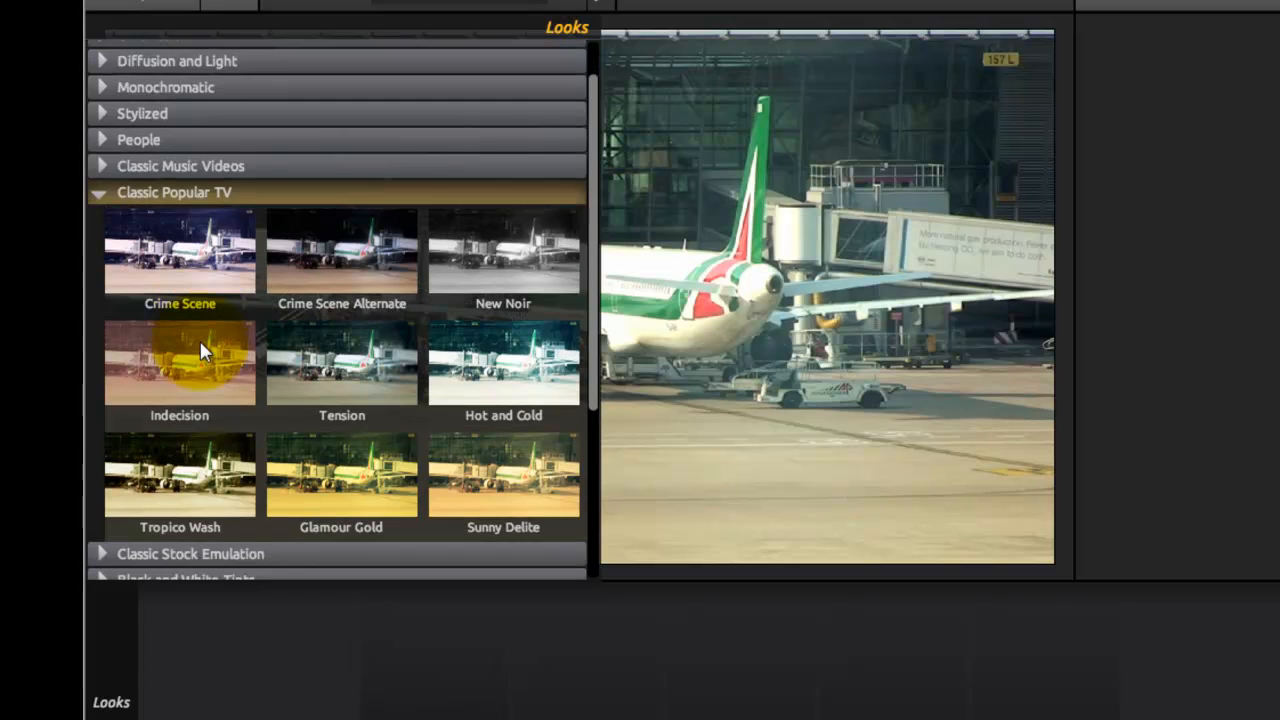
click(104, 193)
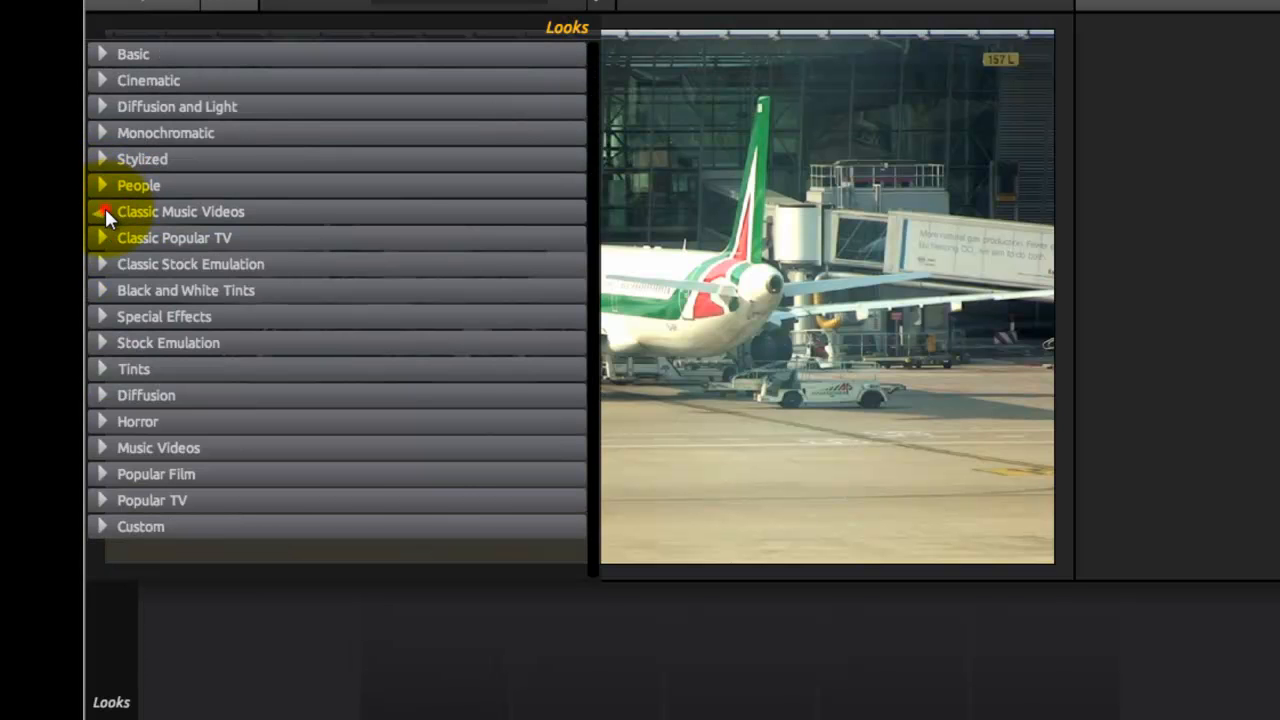
Step: Try the Sharper look from the Classic Music Videos category on the clip and undo it
click(104, 209)
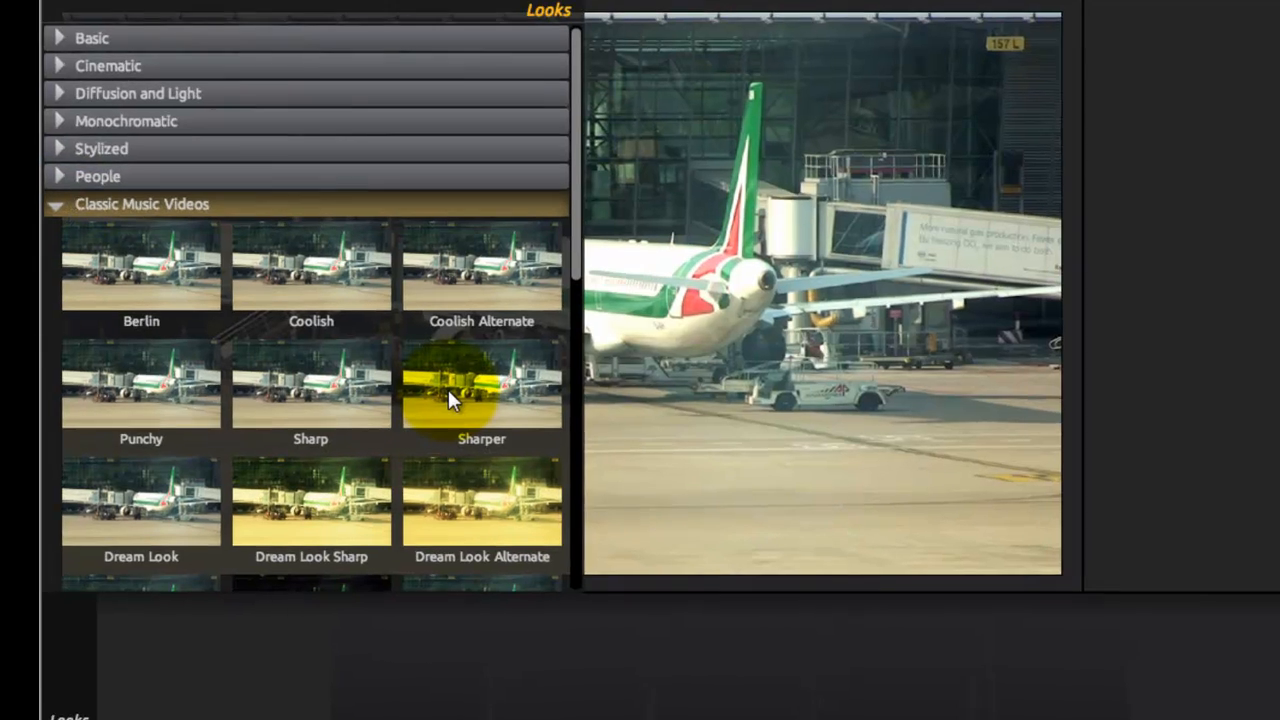
click(470, 387)
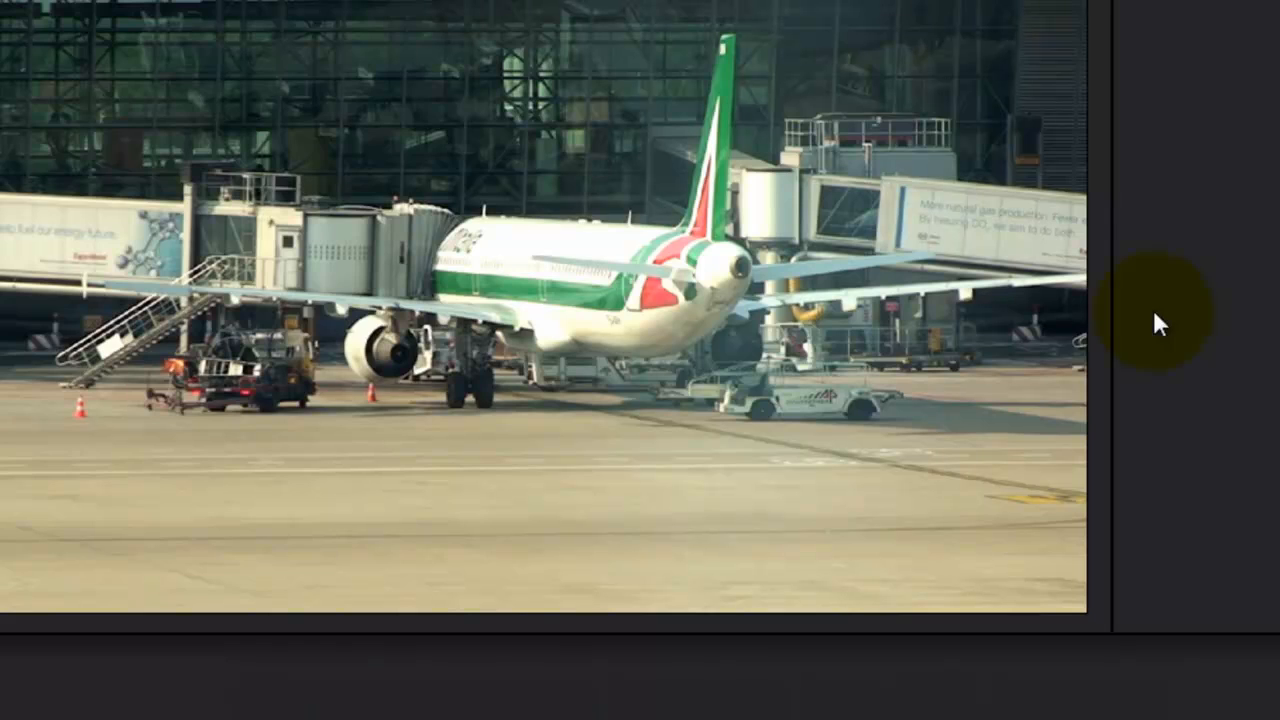
mouse_move(2, 224)
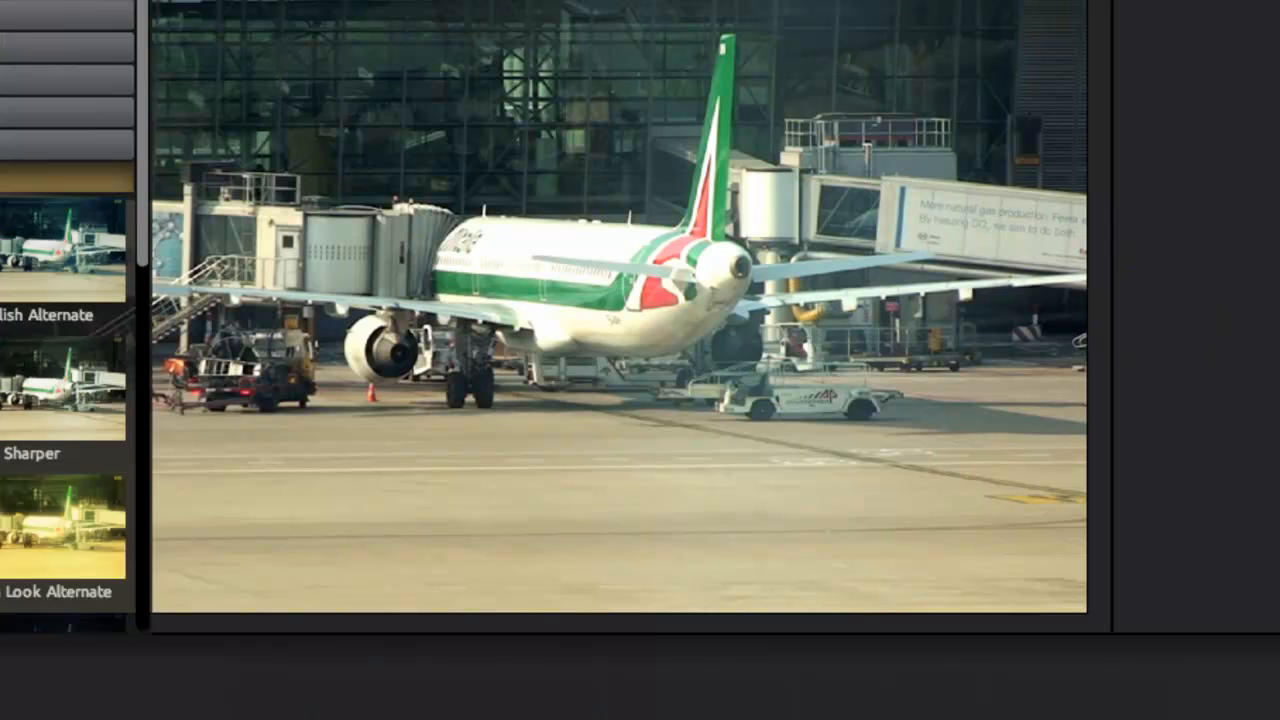
click(398, 392)
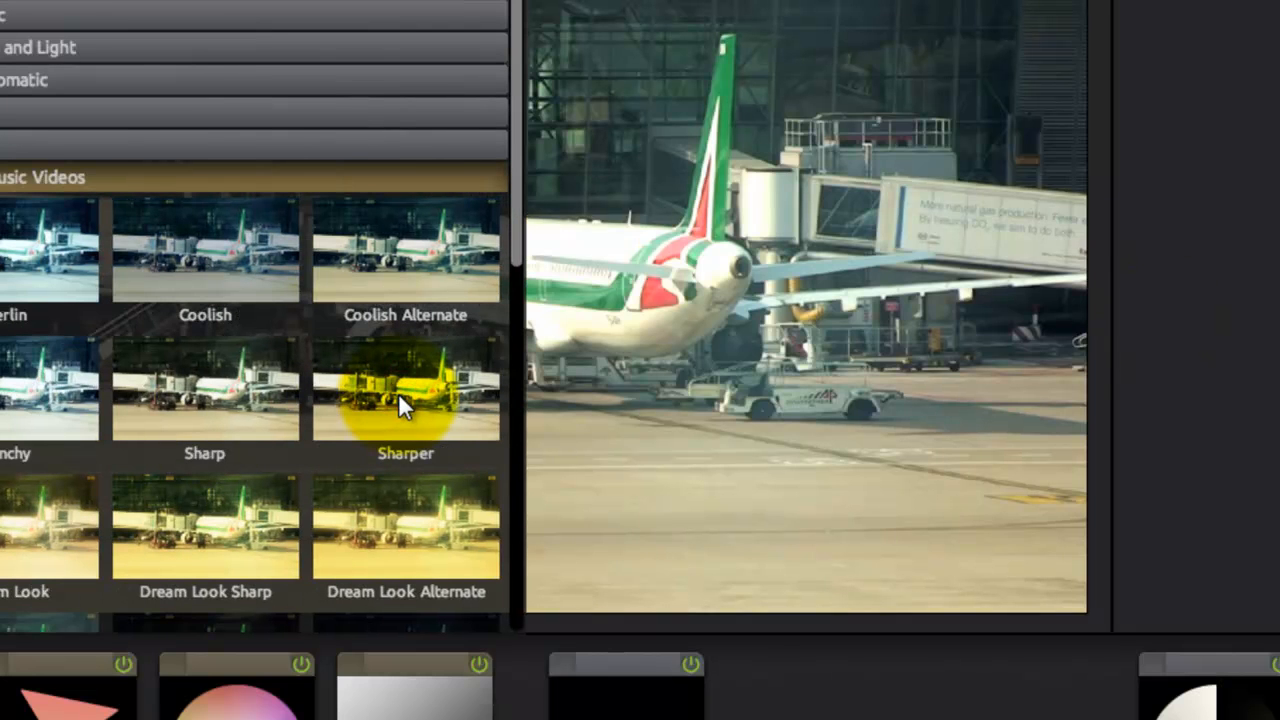
key(ctrl+z)
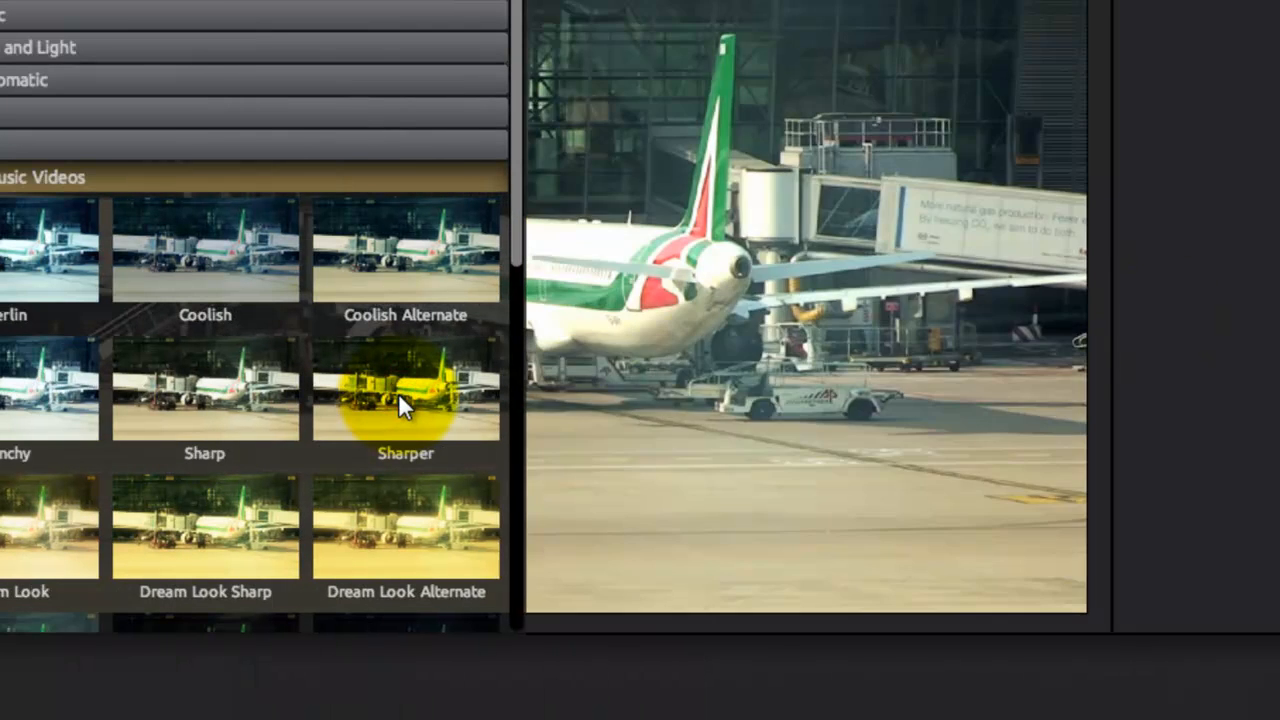
Step: Apply the Sharper look from the Classic Music Videos category to the Airport clip and finish the look editing
click(398, 392)
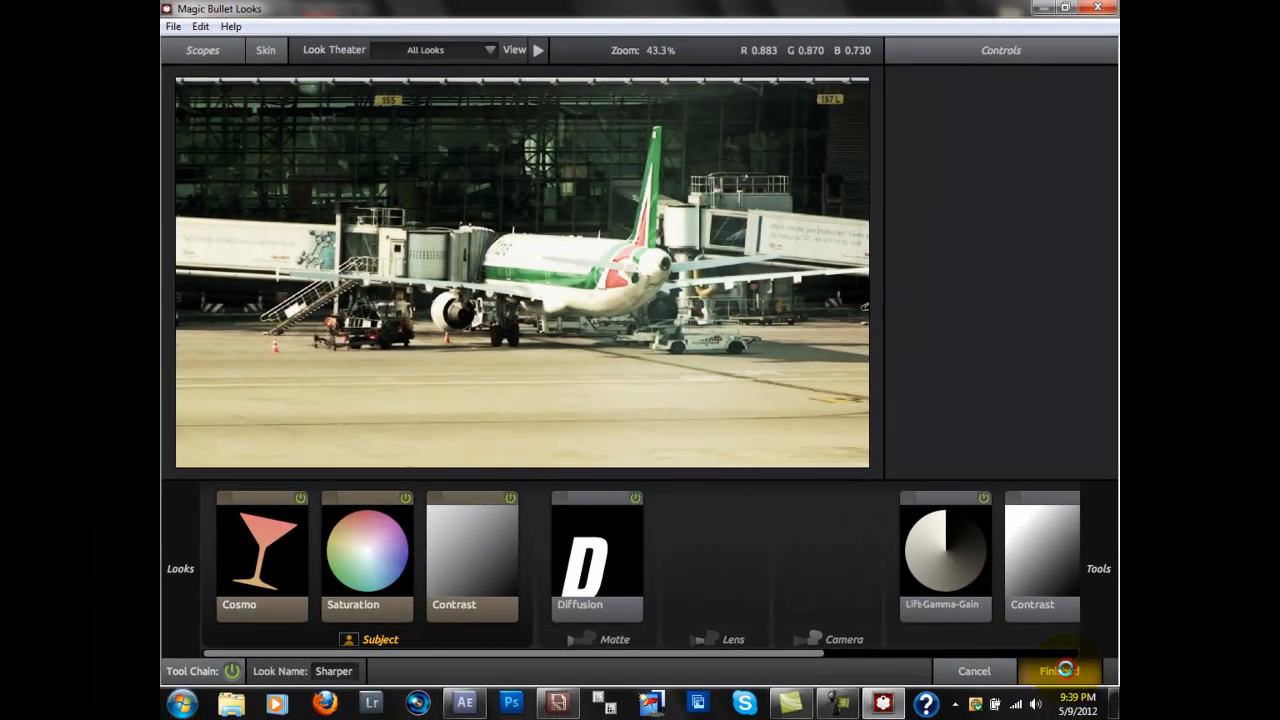
click(1064, 670)
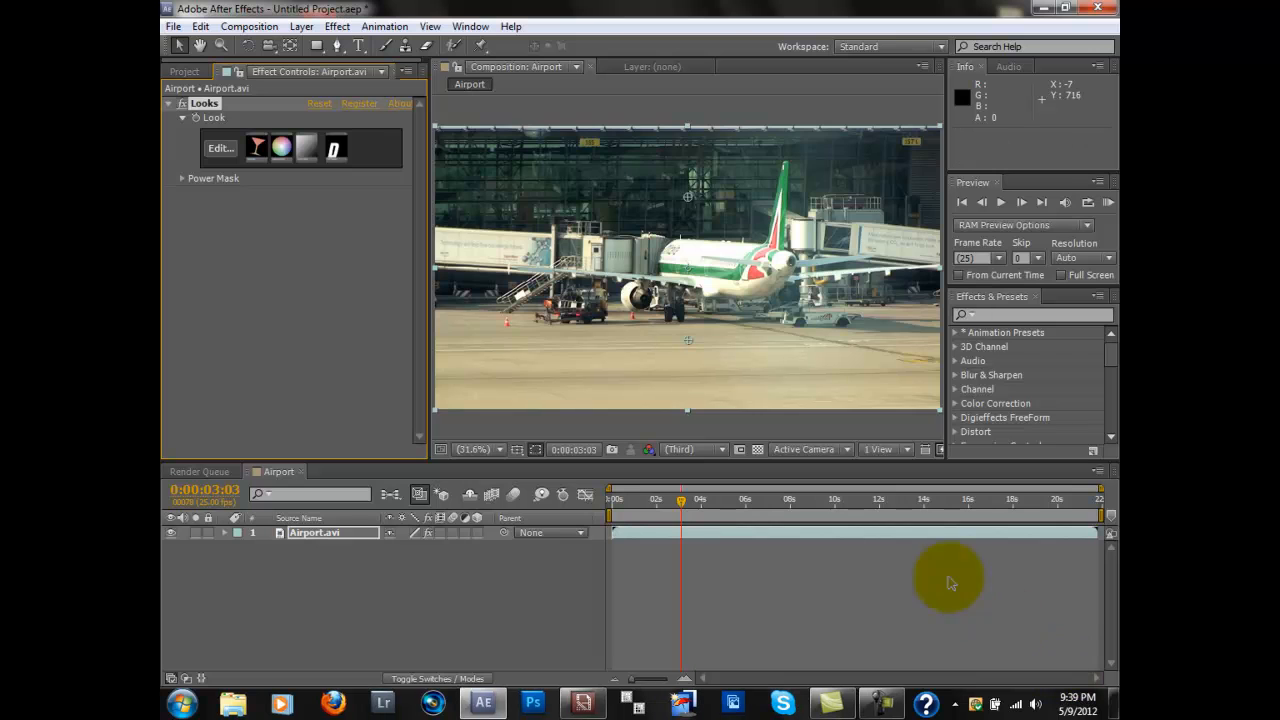
click(221, 148)
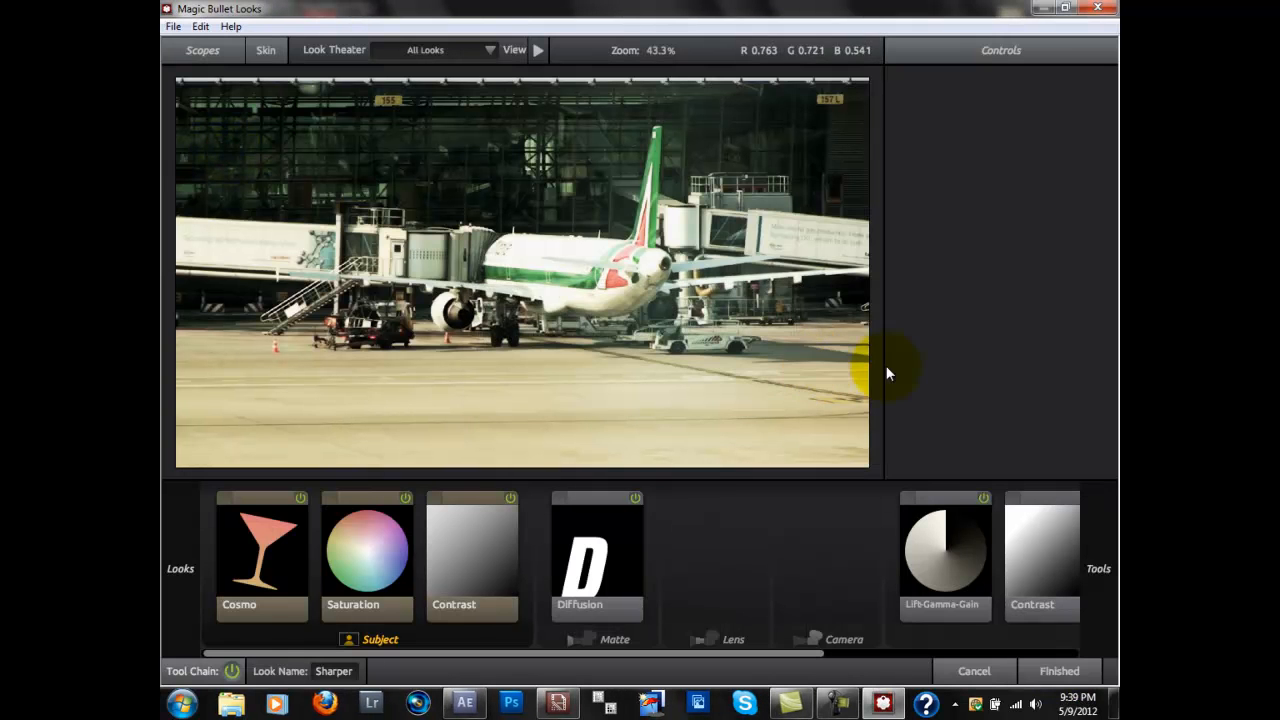
click(1059, 671)
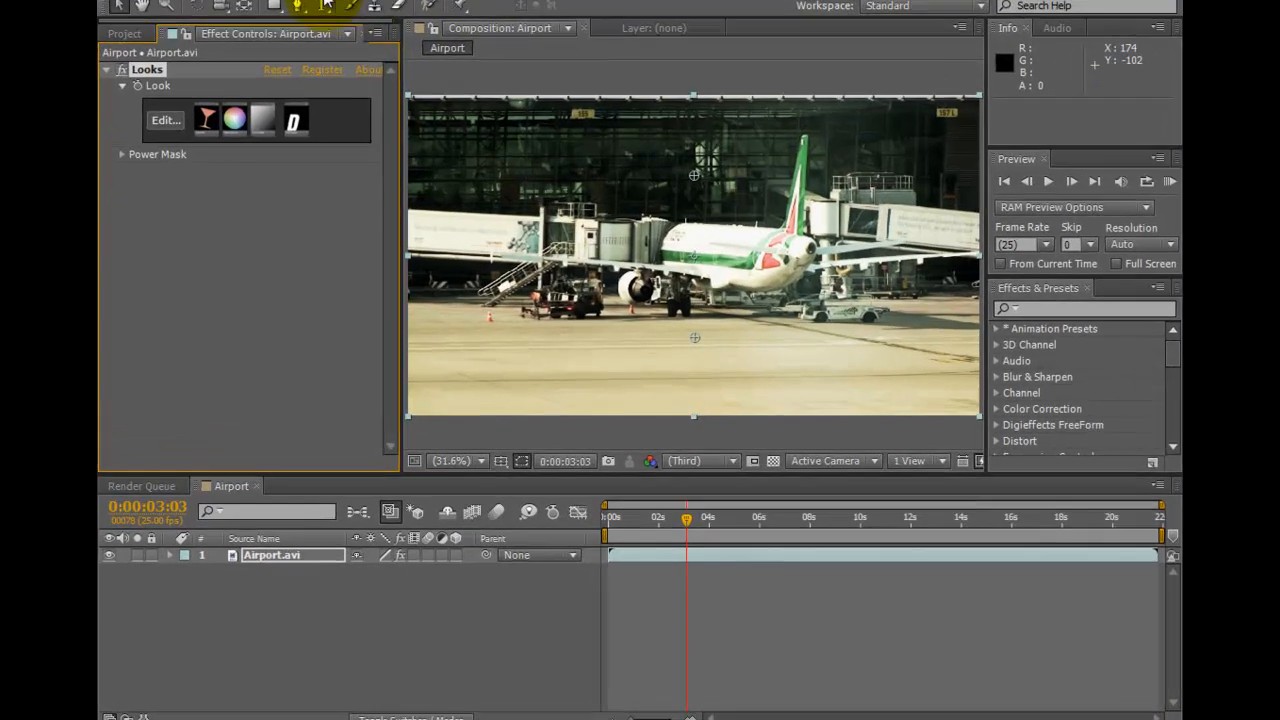
Step: Add the Magic Bullet Mojo effect to the Airport clip and set Bleach It to about 42.29
click(337, 26)
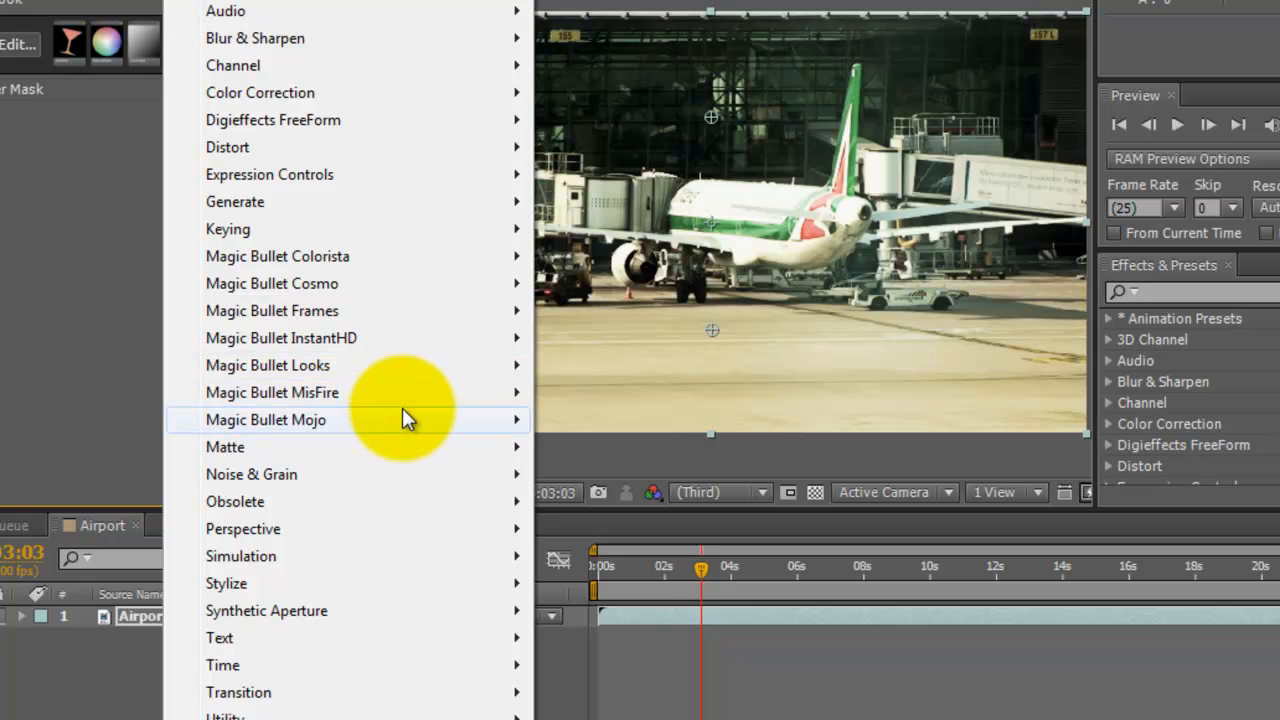
mouse_move(512, 420)
click(560, 420)
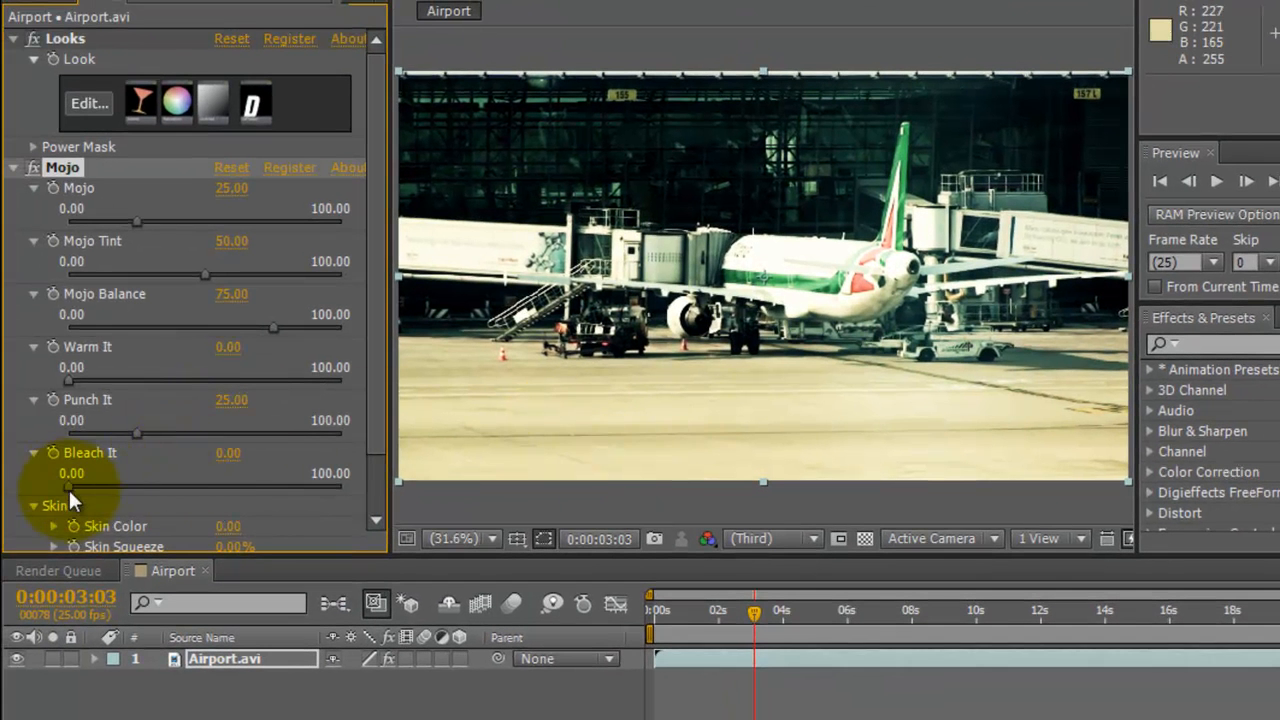
drag(70, 488, 76, 486)
drag(71, 487, 183, 489)
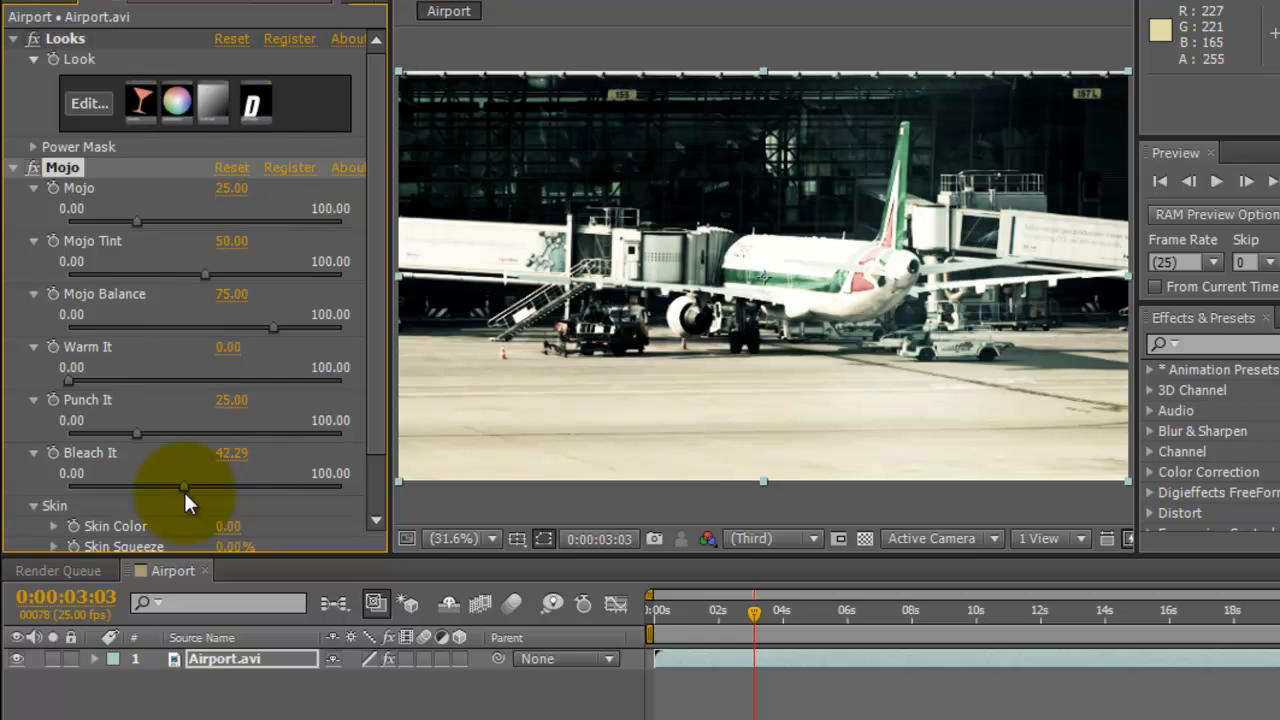
Step: Set the Mojo effect's Punch It to about 60.79, Mojo to about 60.35 and Mojo Tint to about 25.99
drag(134, 432, 234, 440)
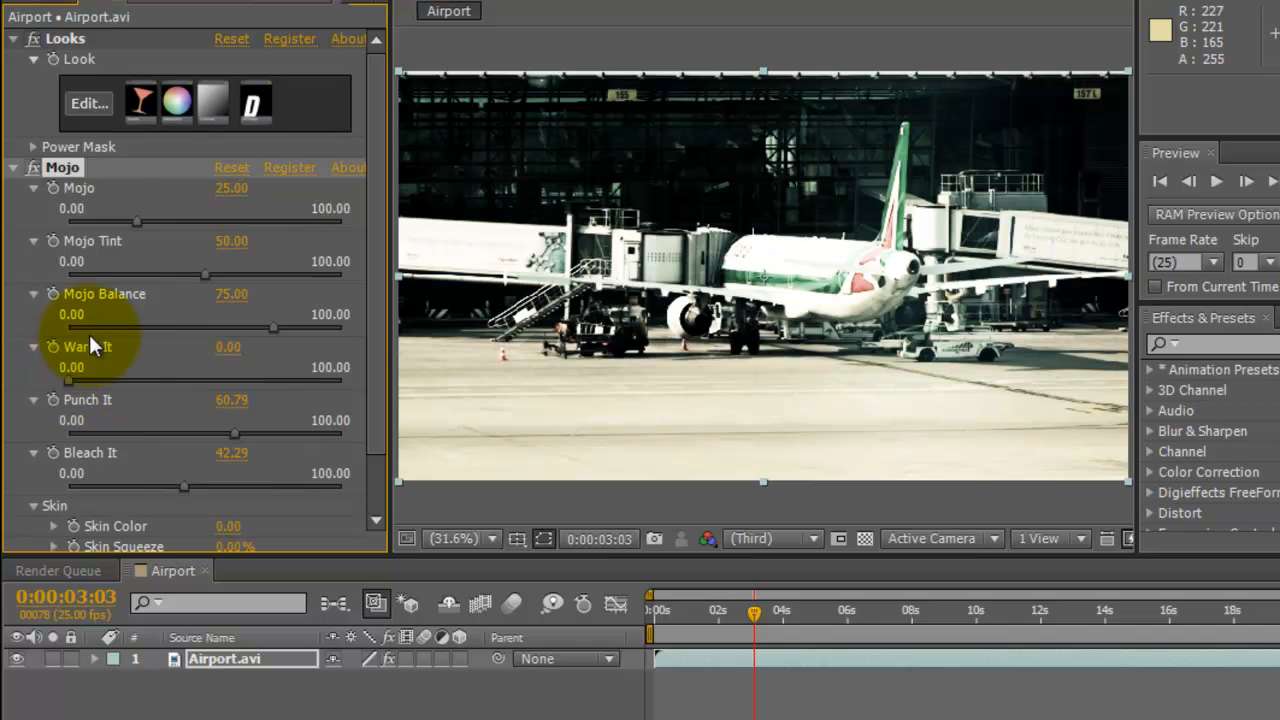
drag(137, 220, 234, 228)
drag(206, 272, 139, 280)
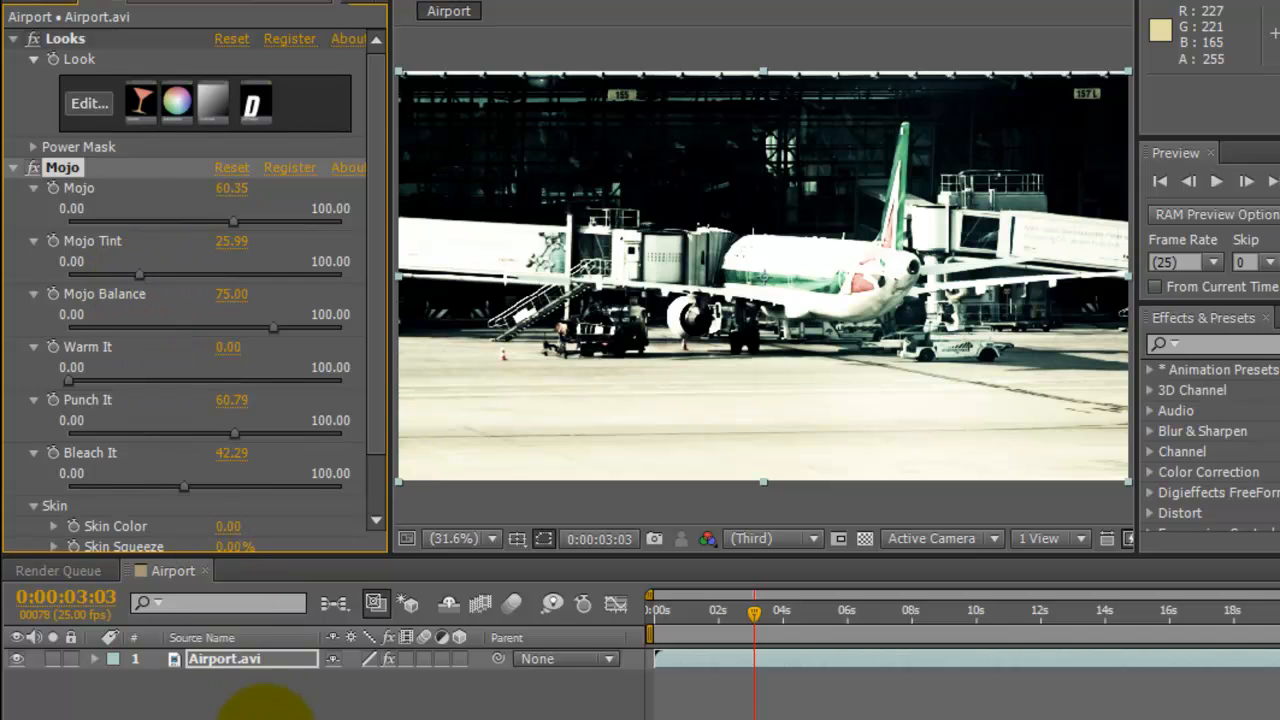
click(260, 712)
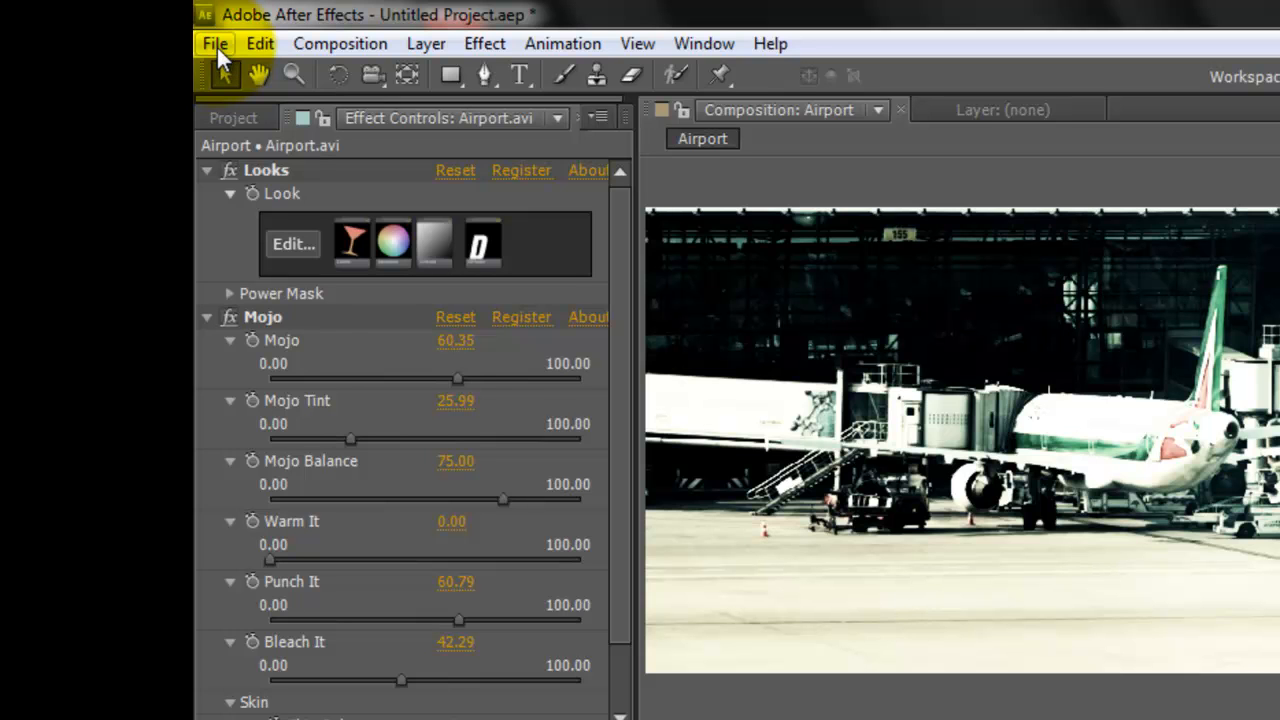
Step: Save the project under the name airport in the StockVideo folder
click(216, 45)
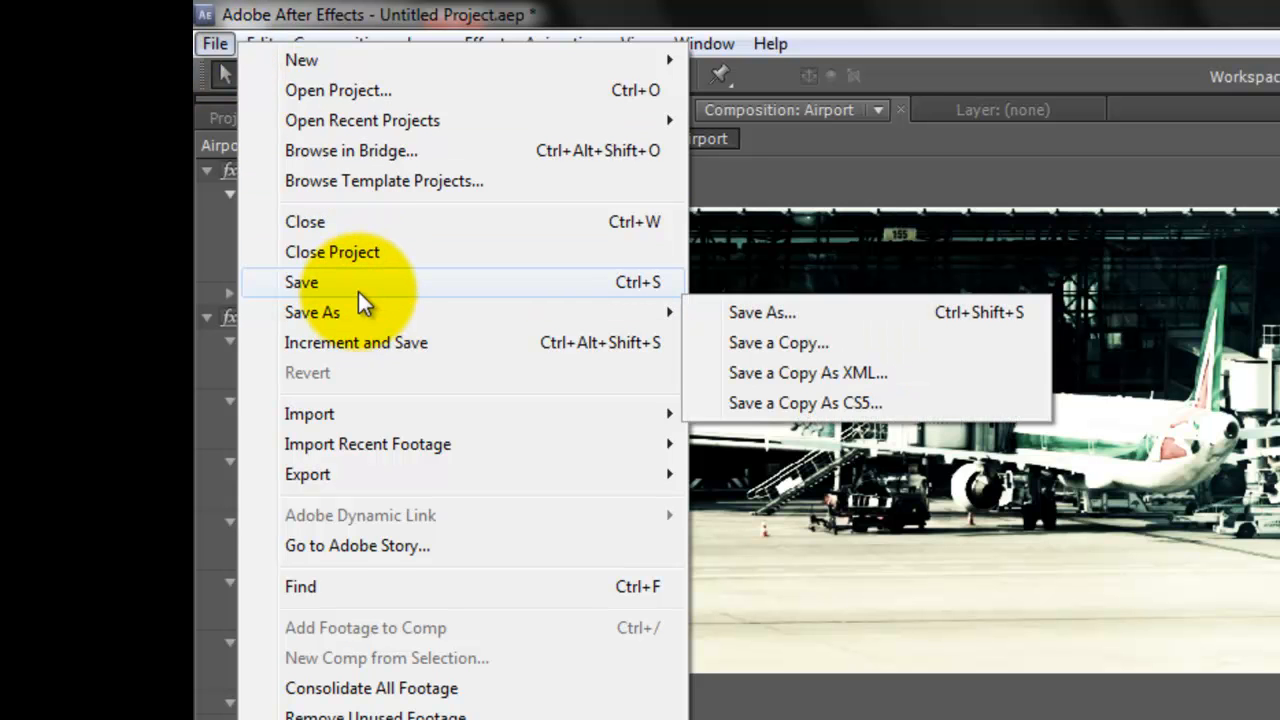
mouse_move(360, 318)
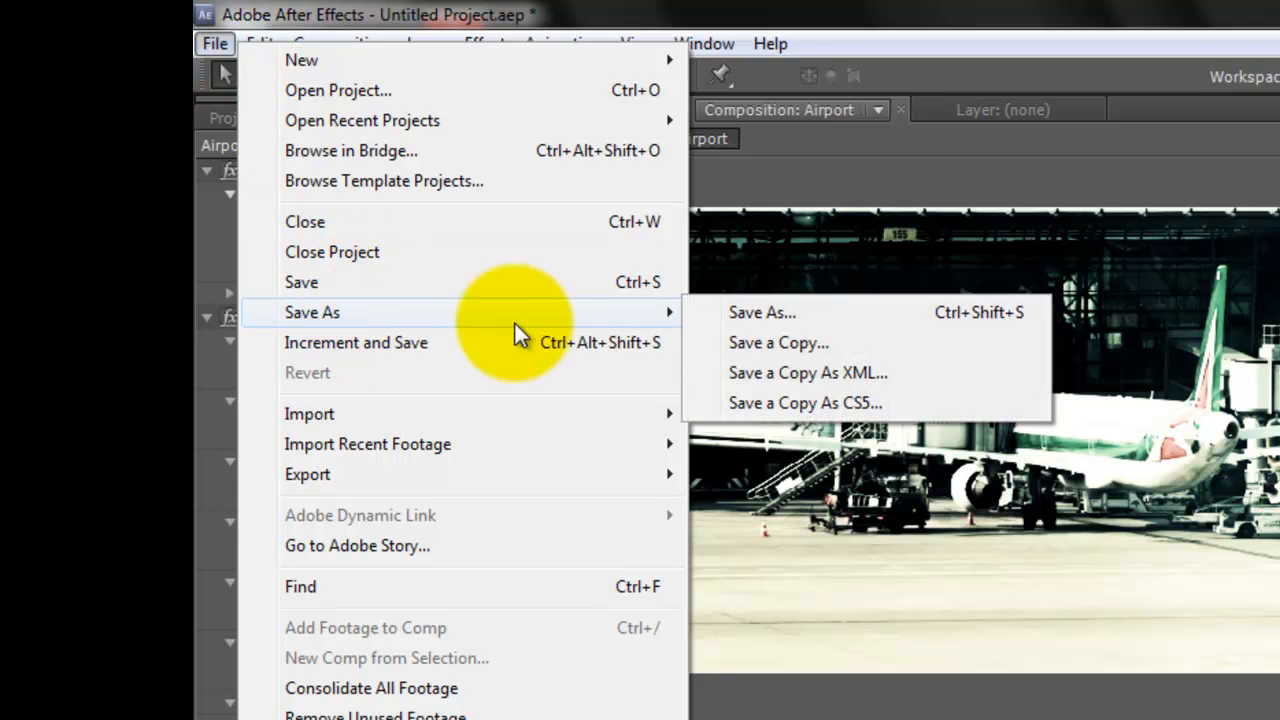
click(738, 318)
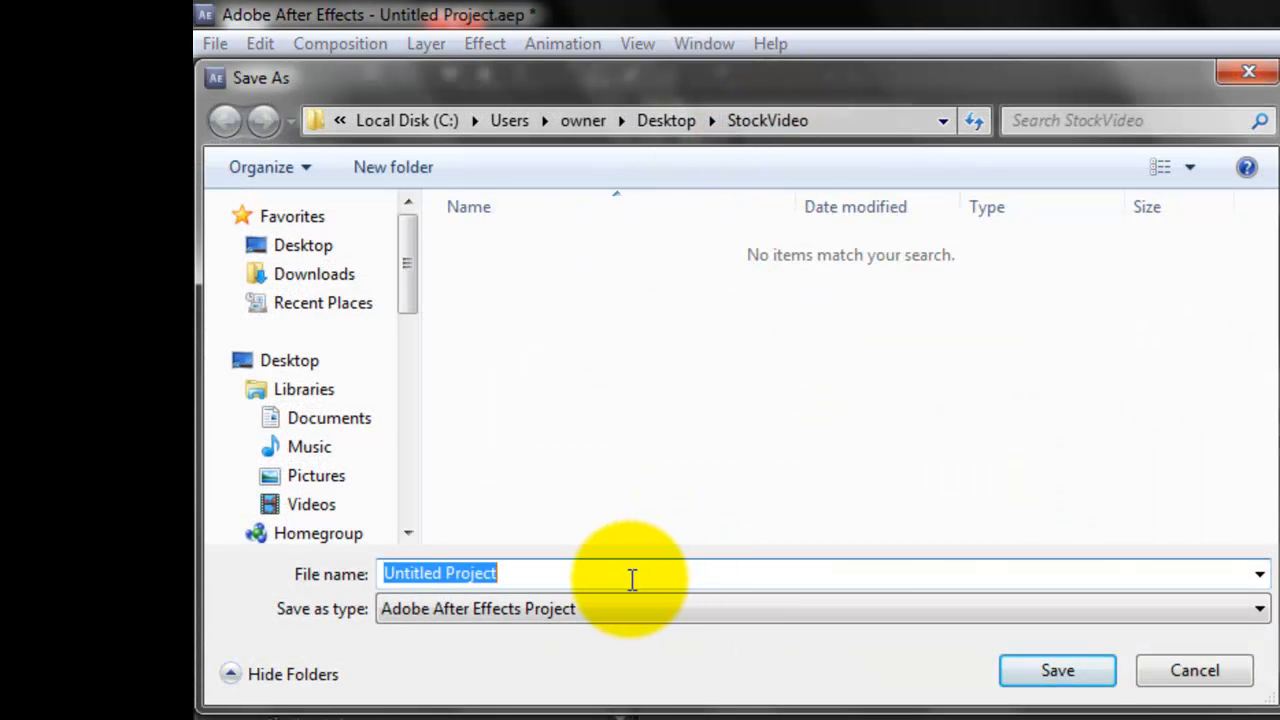
text(airport)
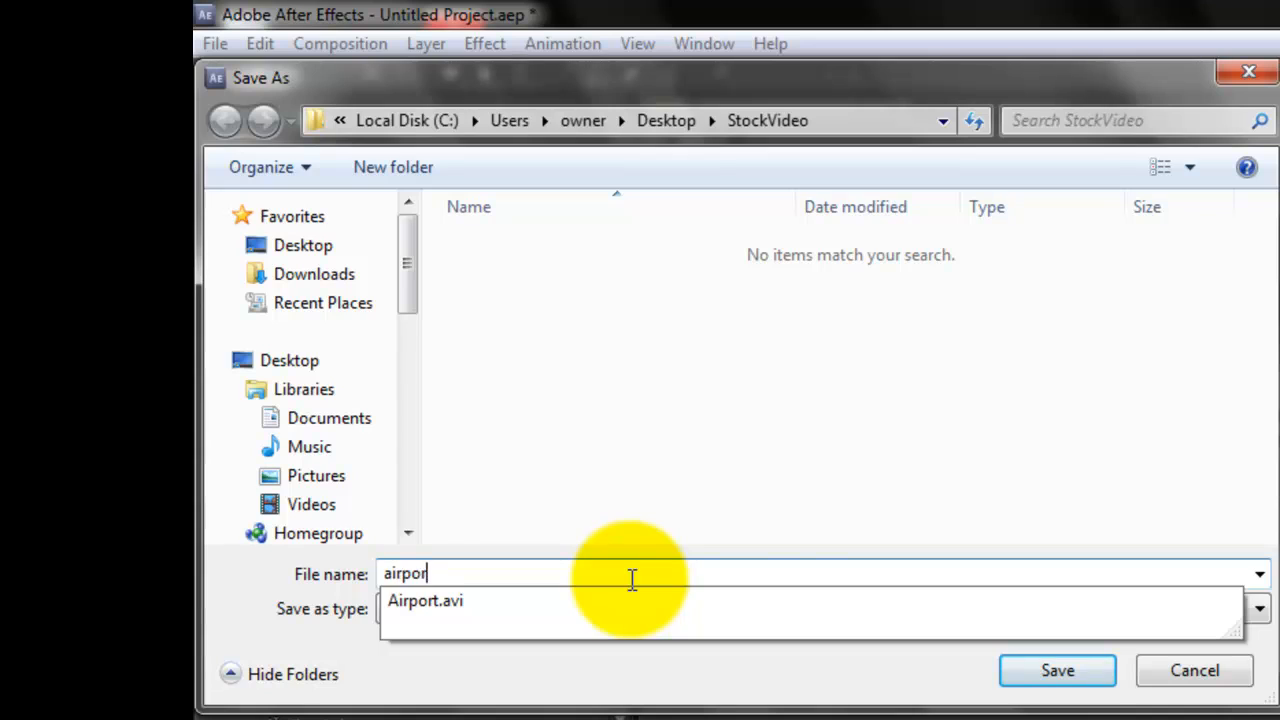
click(1025, 676)
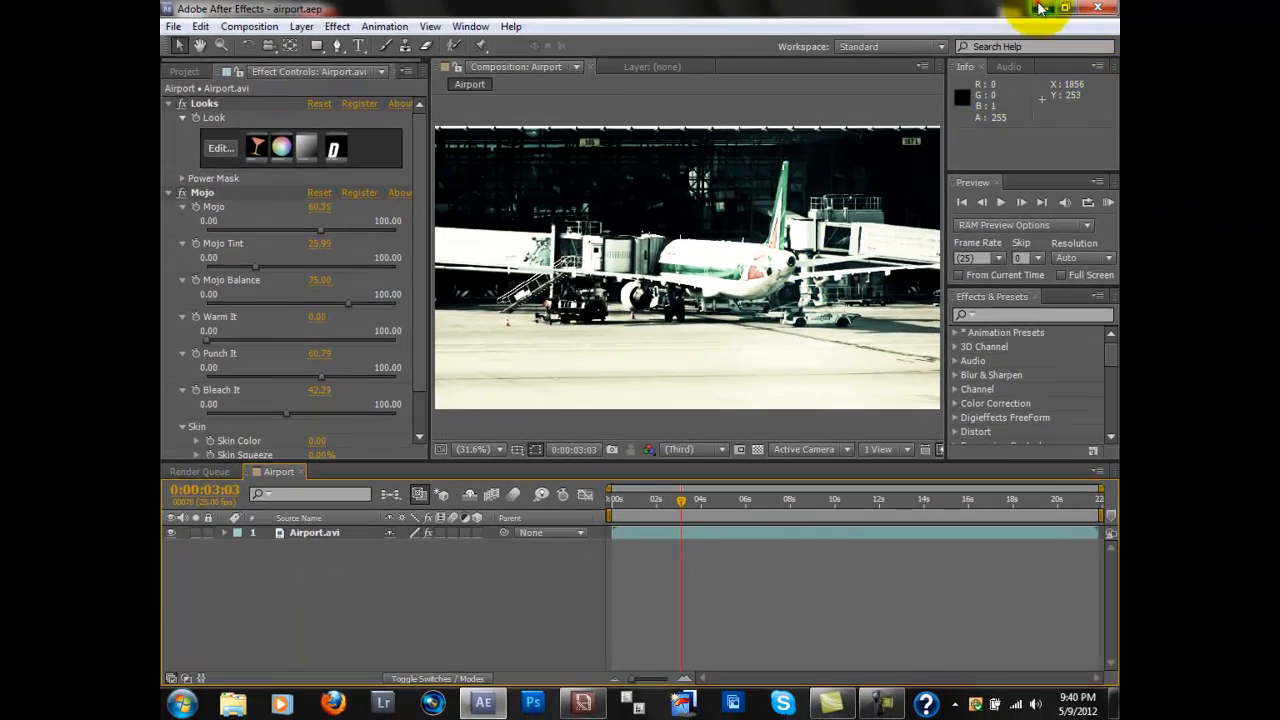
Step: Minimize After Effects, check the StockVideo folder on the desktop for the saved project, and close the folder
click(1040, 12)
double_click(1076, 200)
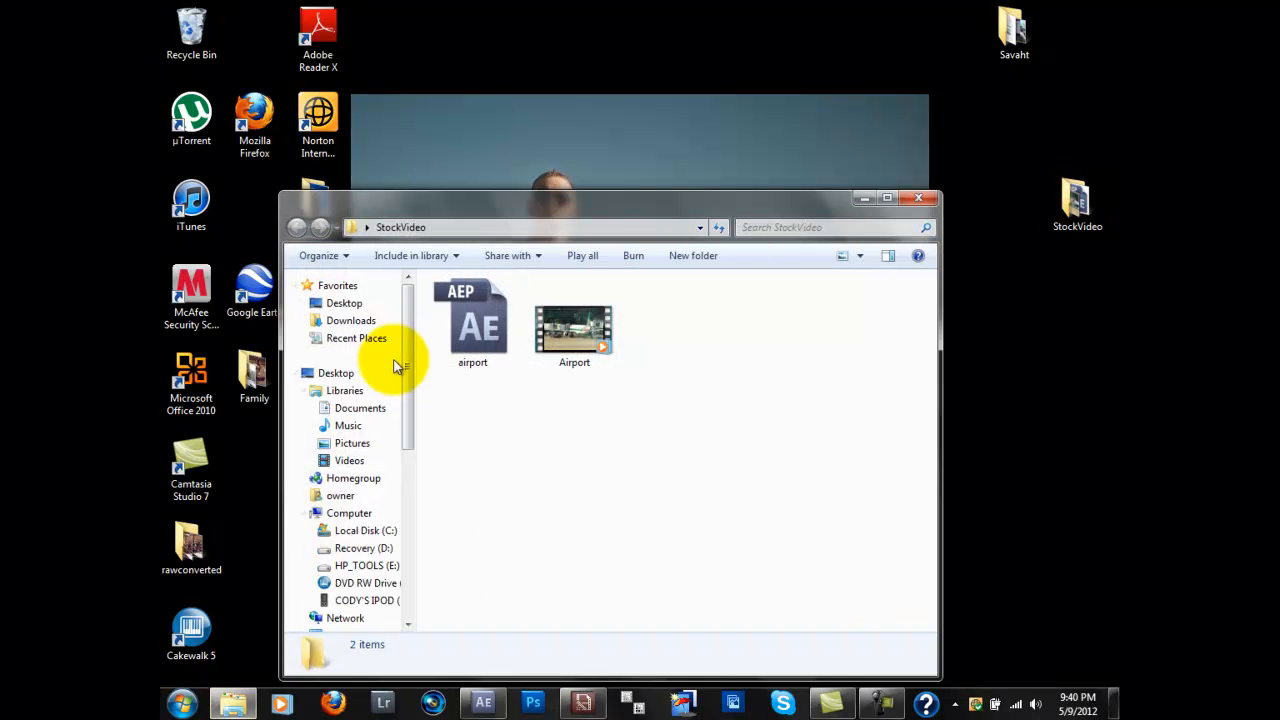
click(917, 204)
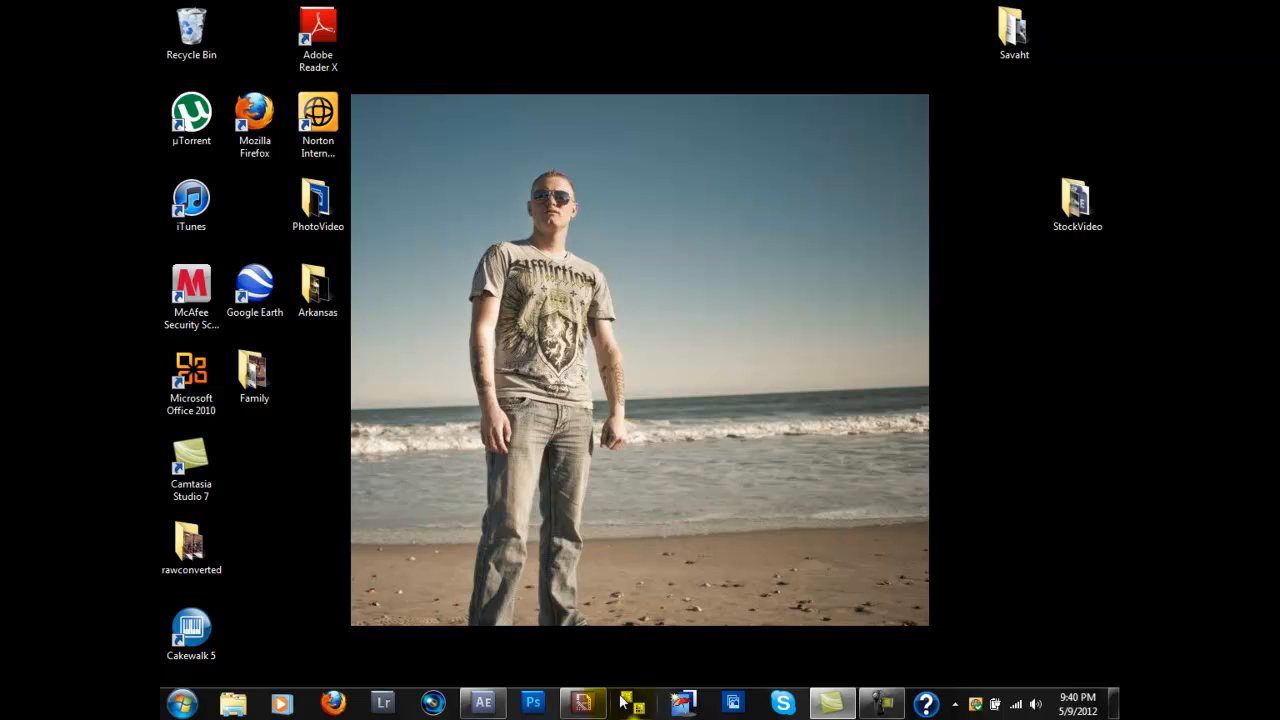
Step: Switch to Adobe Media Encoder and add the Airport composition from the airport After Effects project to the queue
click(593, 705)
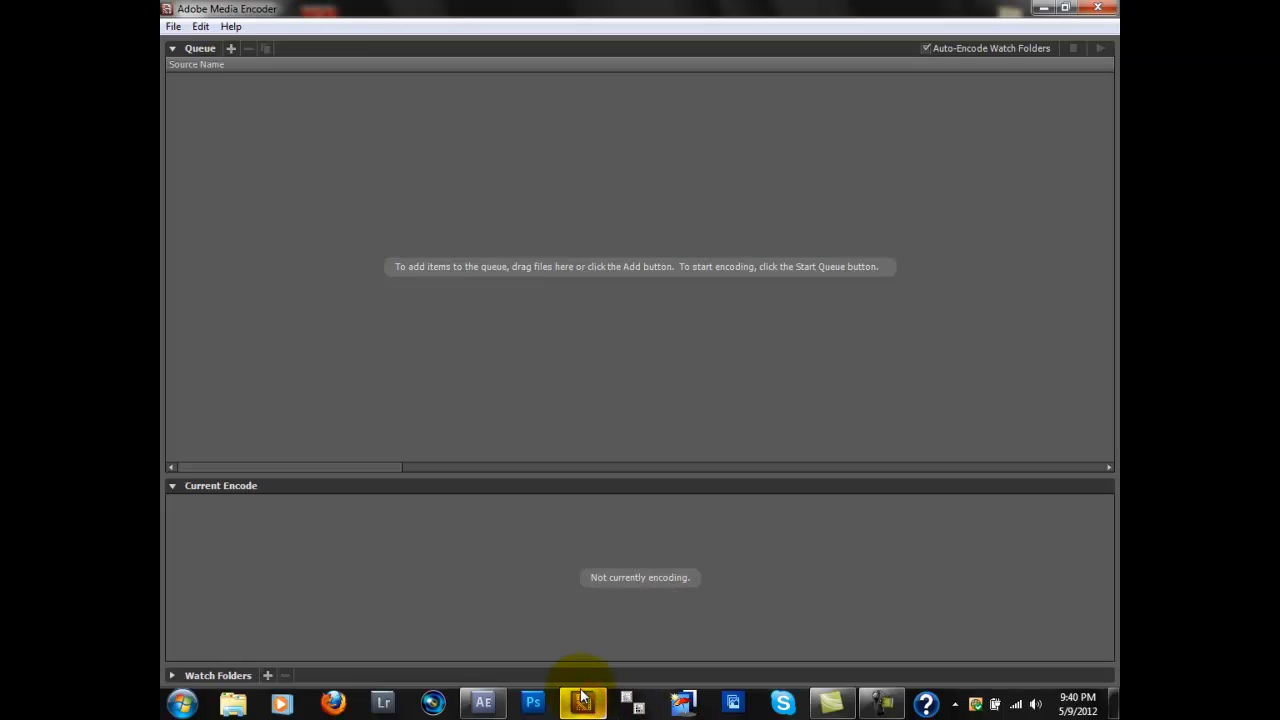
click(172, 27)
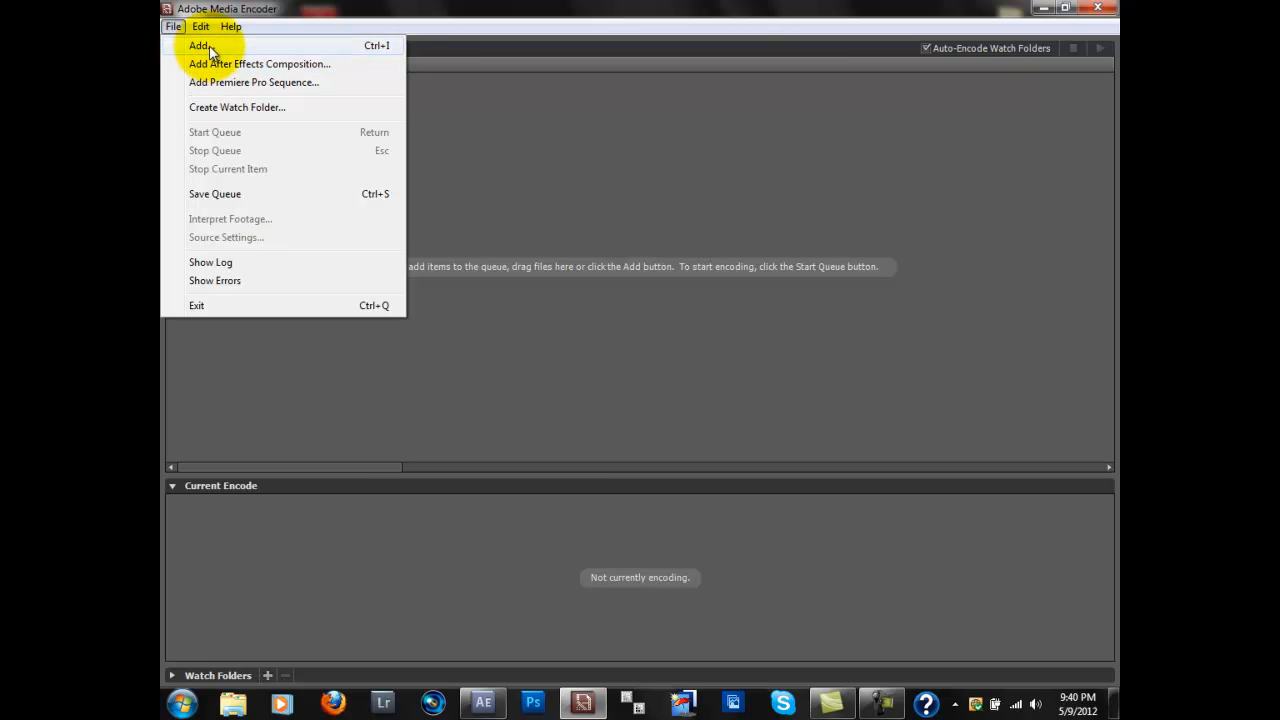
click(207, 46)
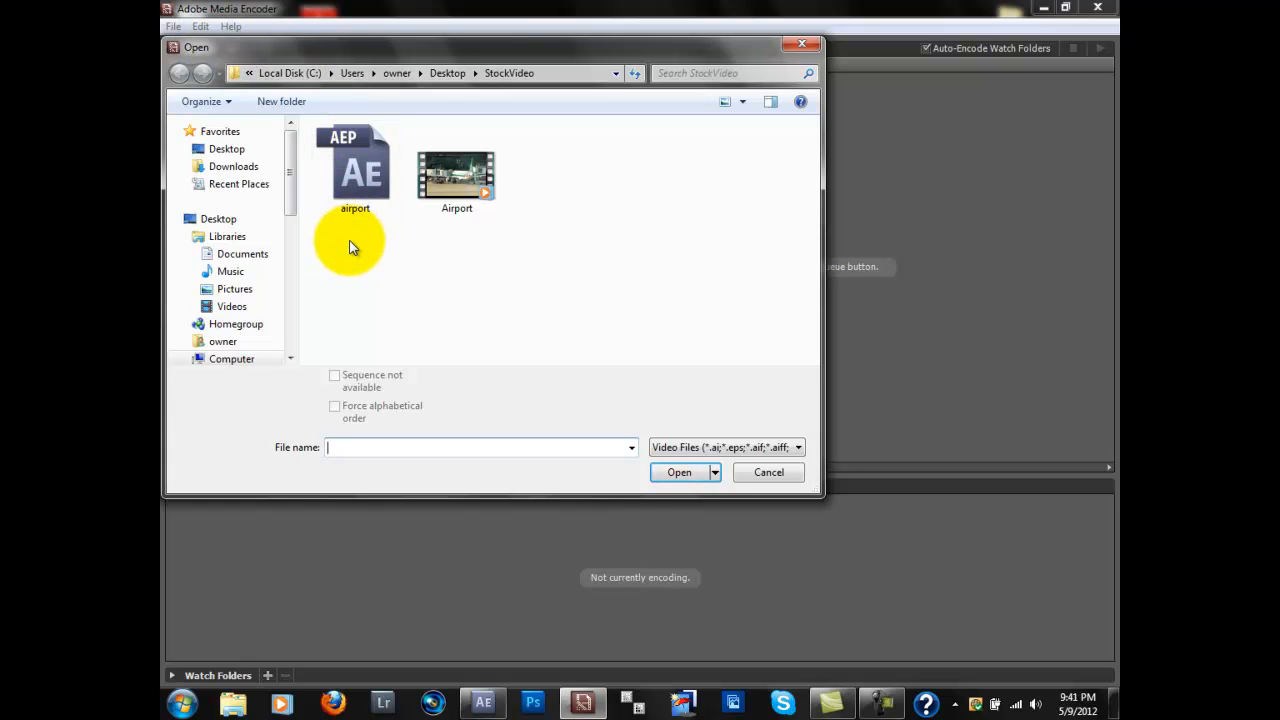
double_click(357, 175)
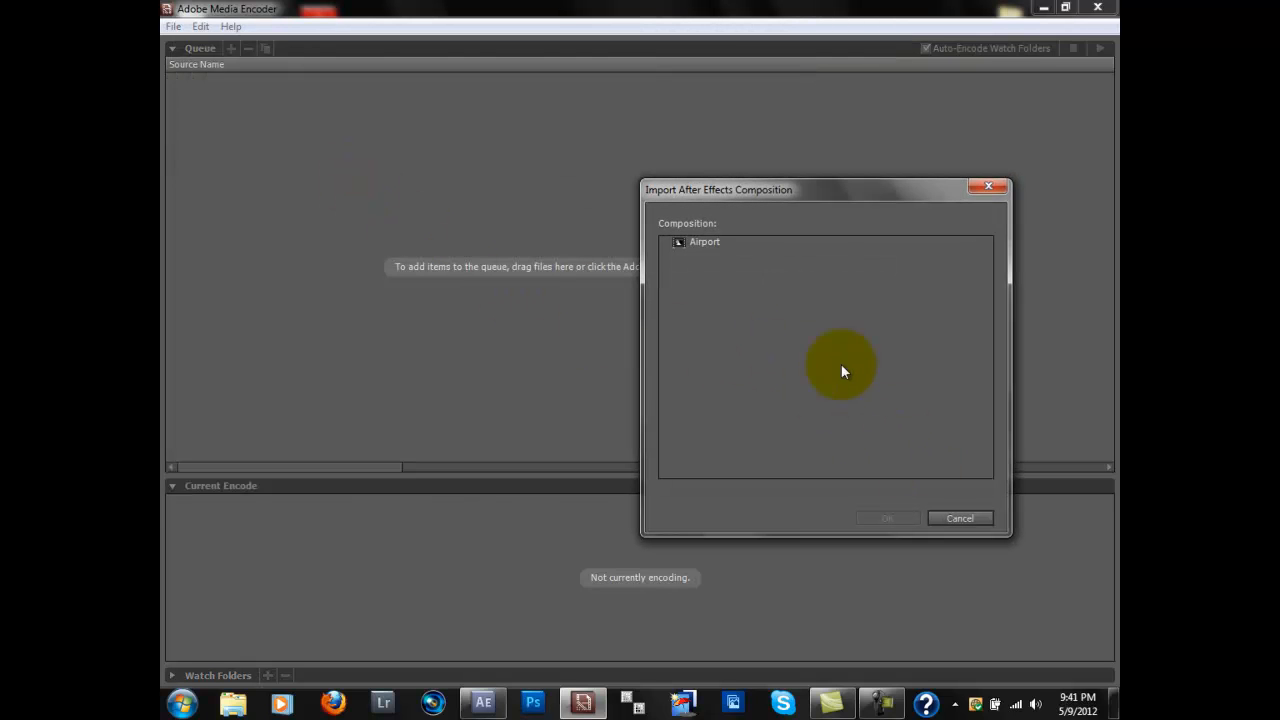
double_click(701, 243)
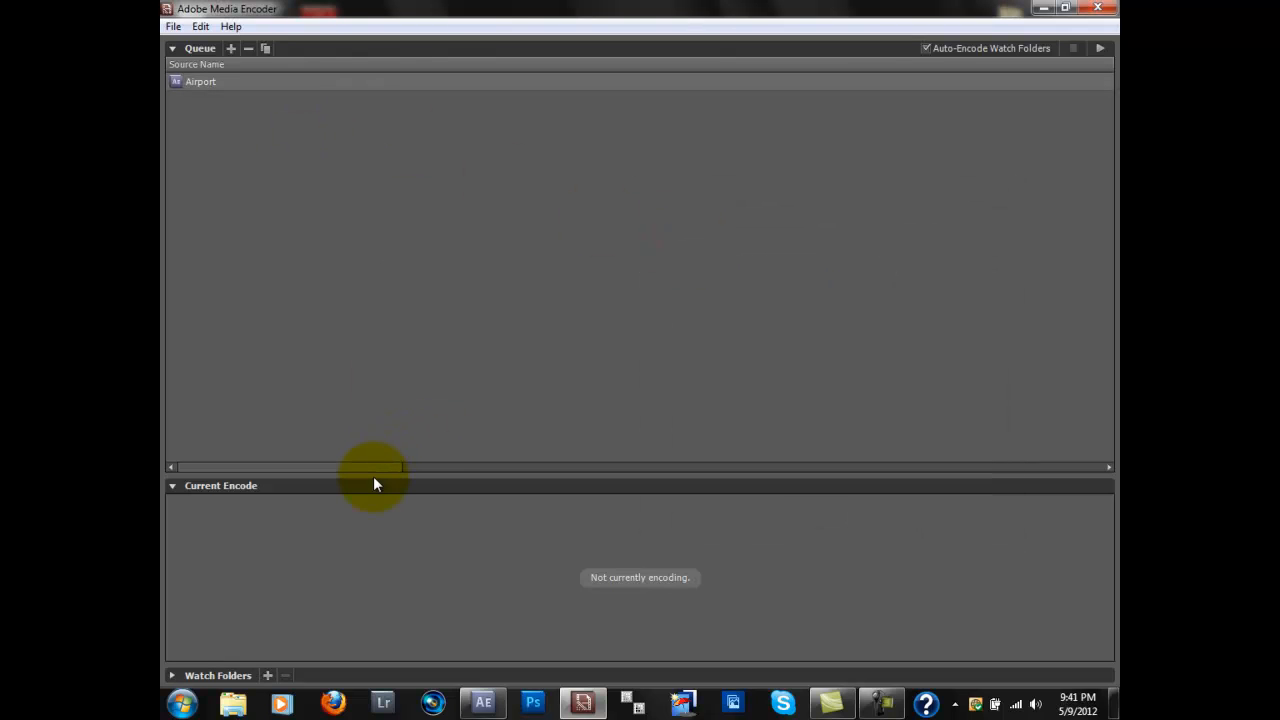
Step: Choose the H.264 format and the HDTV 1080p 25 High Quality preset for the queued Airport composition
drag(381, 466, 653, 467)
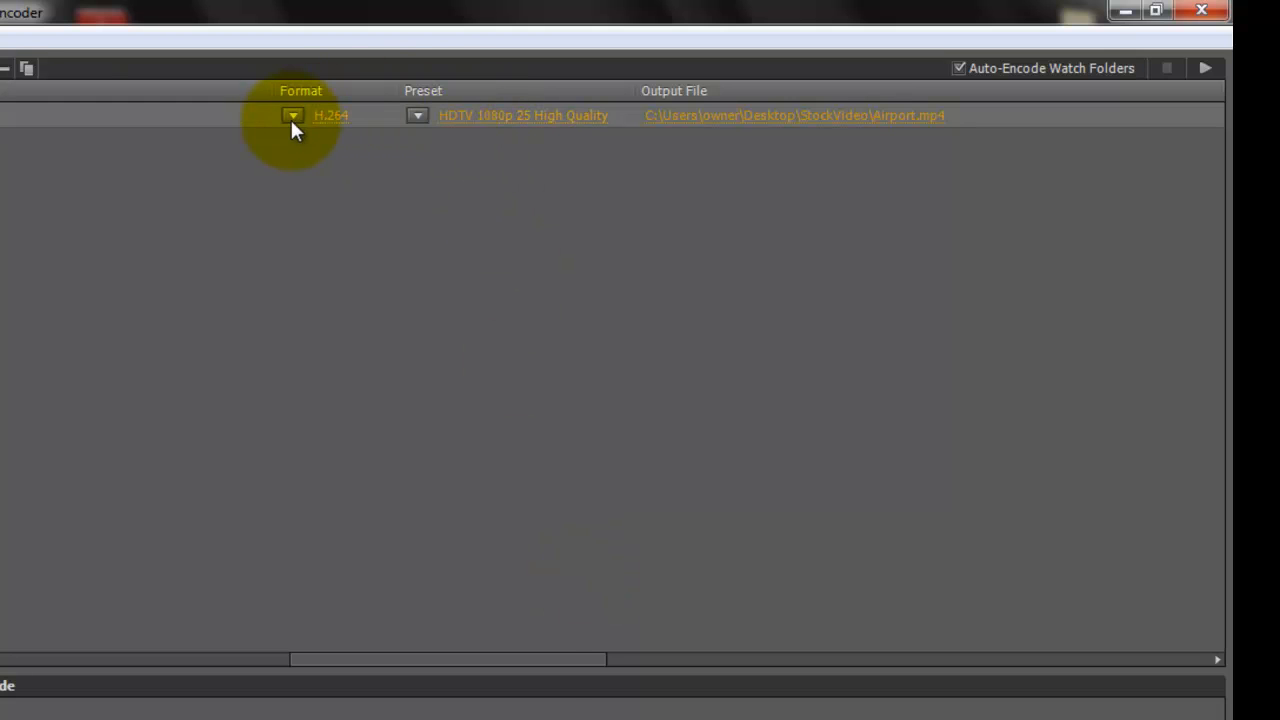
click(291, 118)
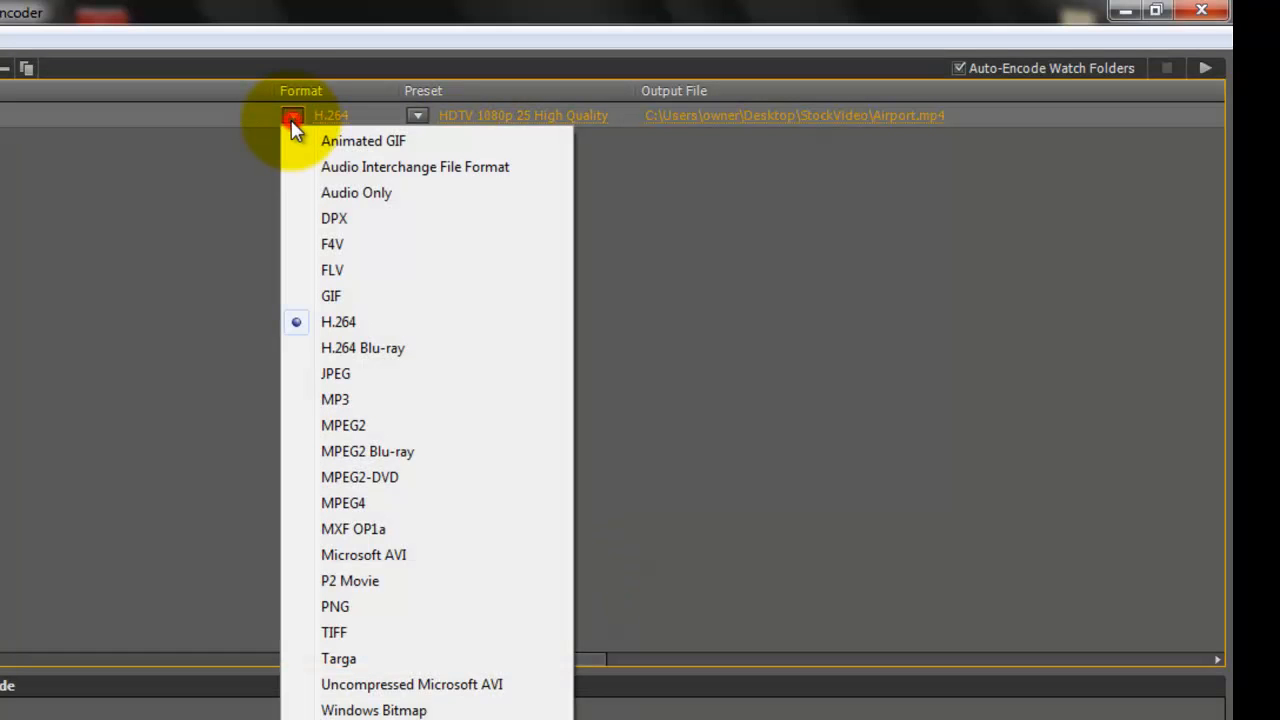
click(338, 323)
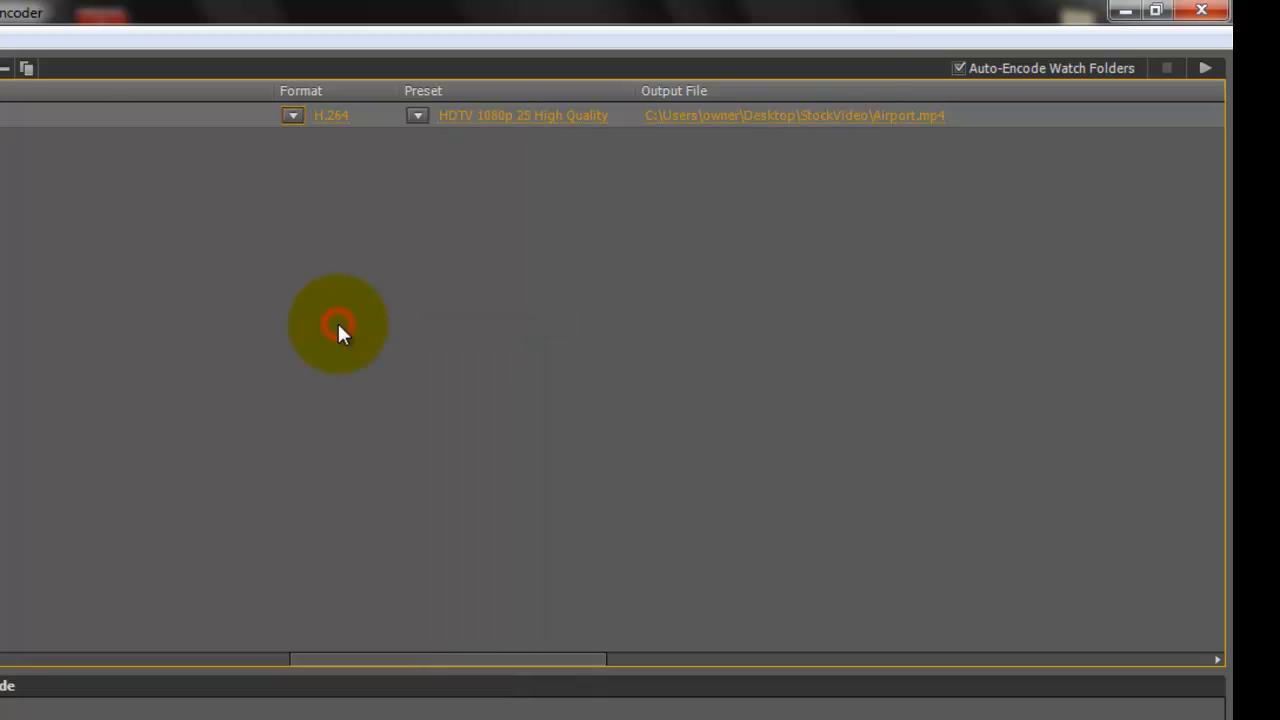
click(412, 115)
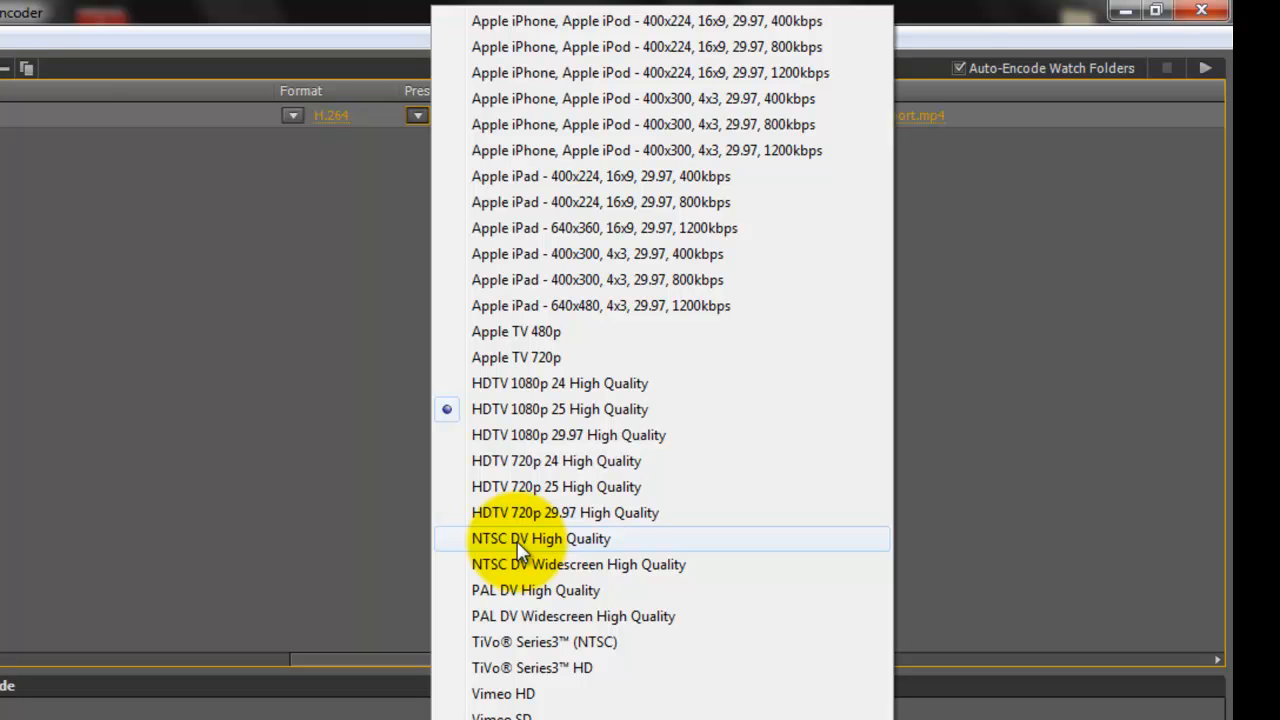
click(556, 410)
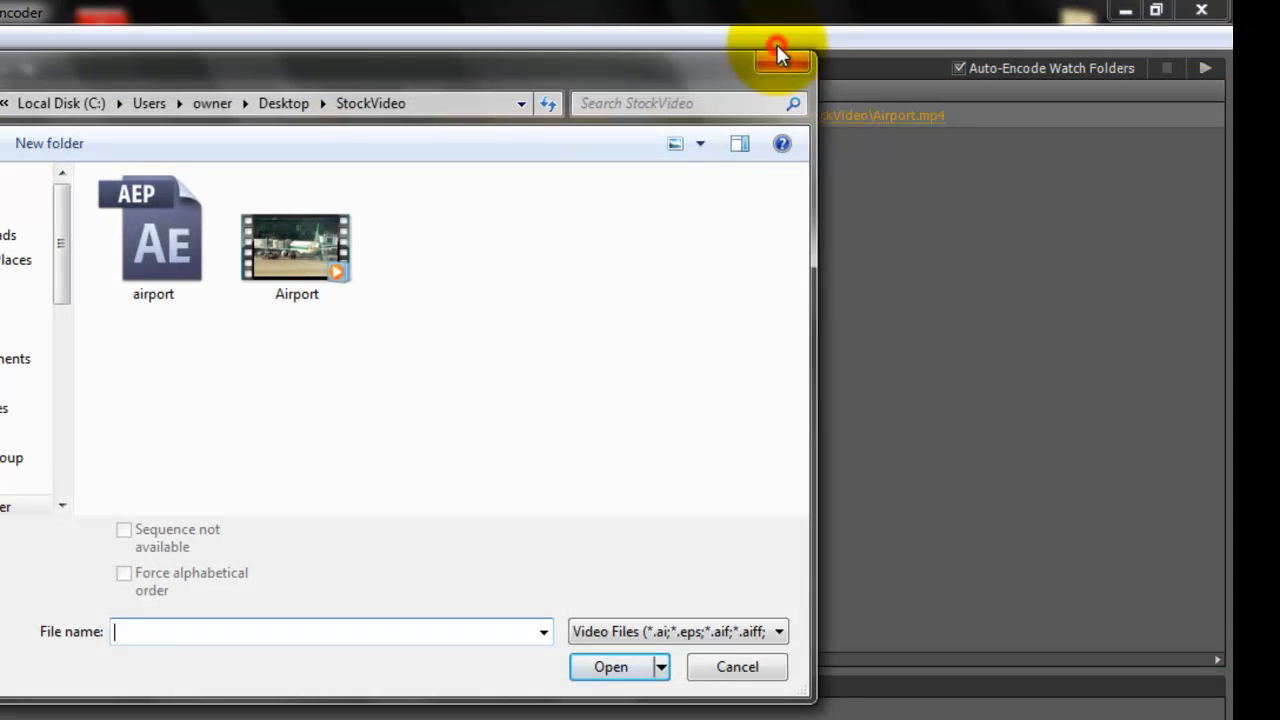
Step: Dismiss the file selection dialog and start encoding the queued Airport composition
click(779, 52)
drag(507, 658, 1125, 677)
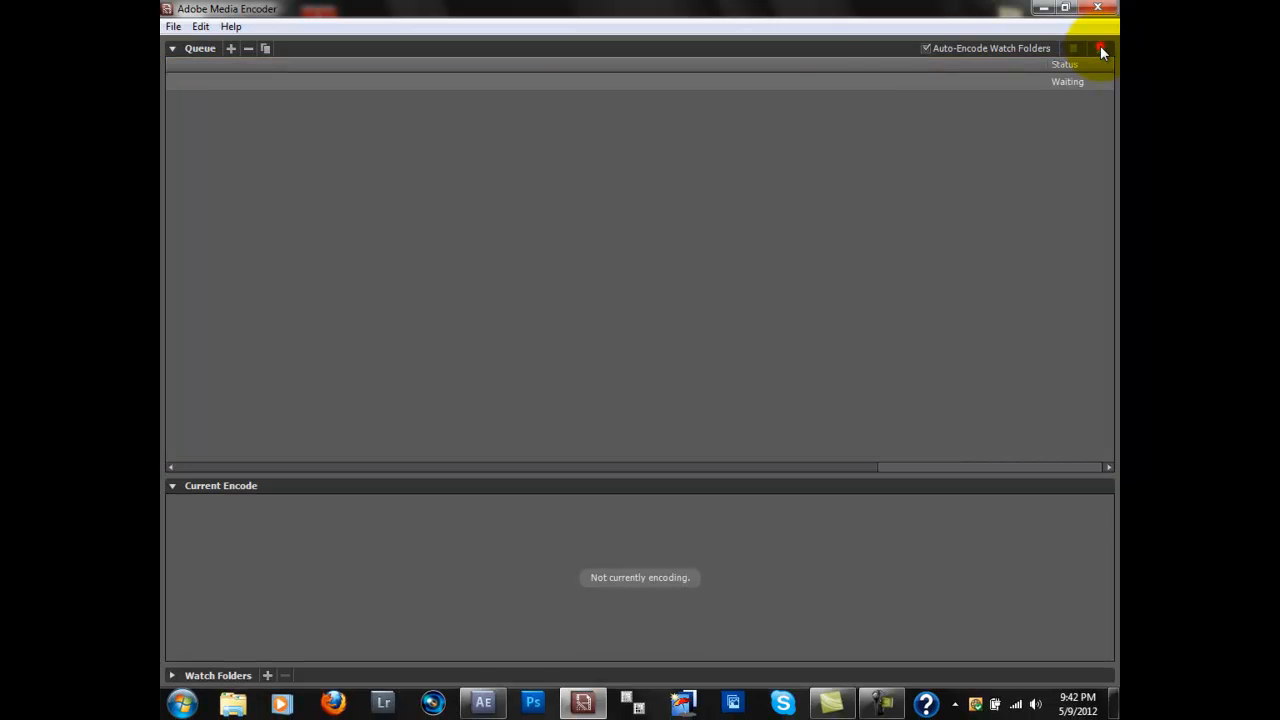
click(1101, 48)
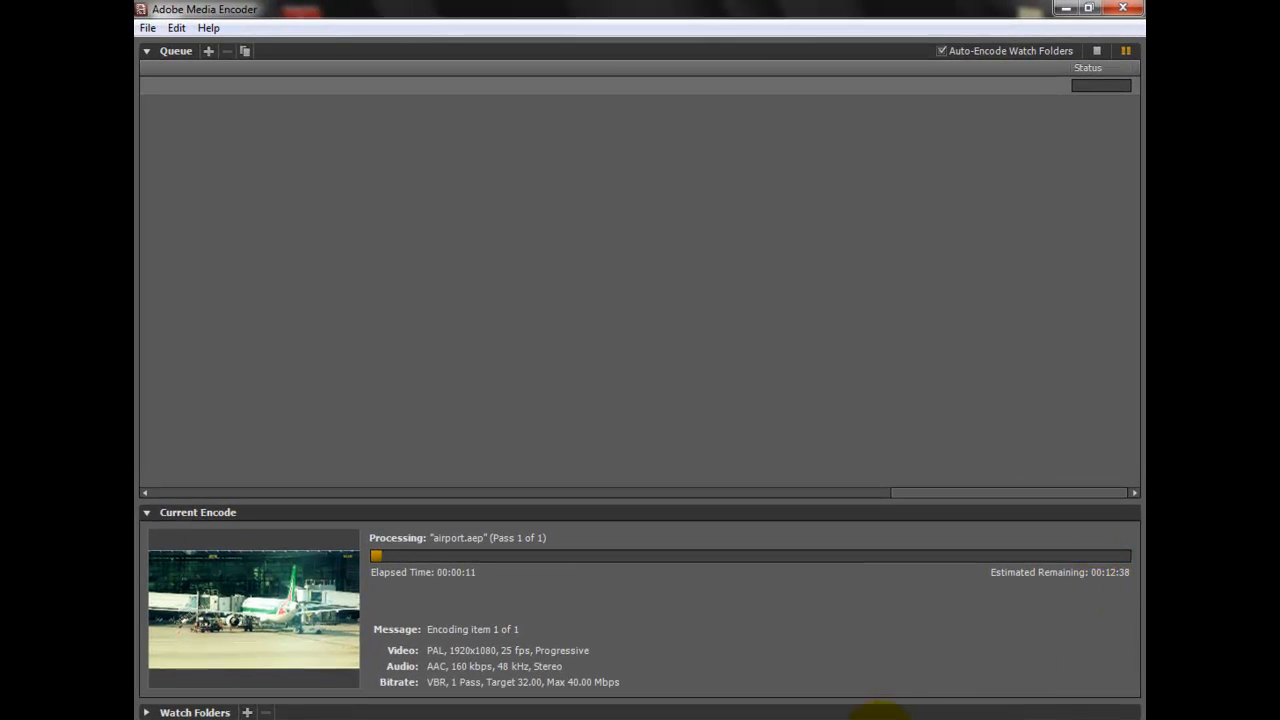
click(891, 717)
click(1062, 665)
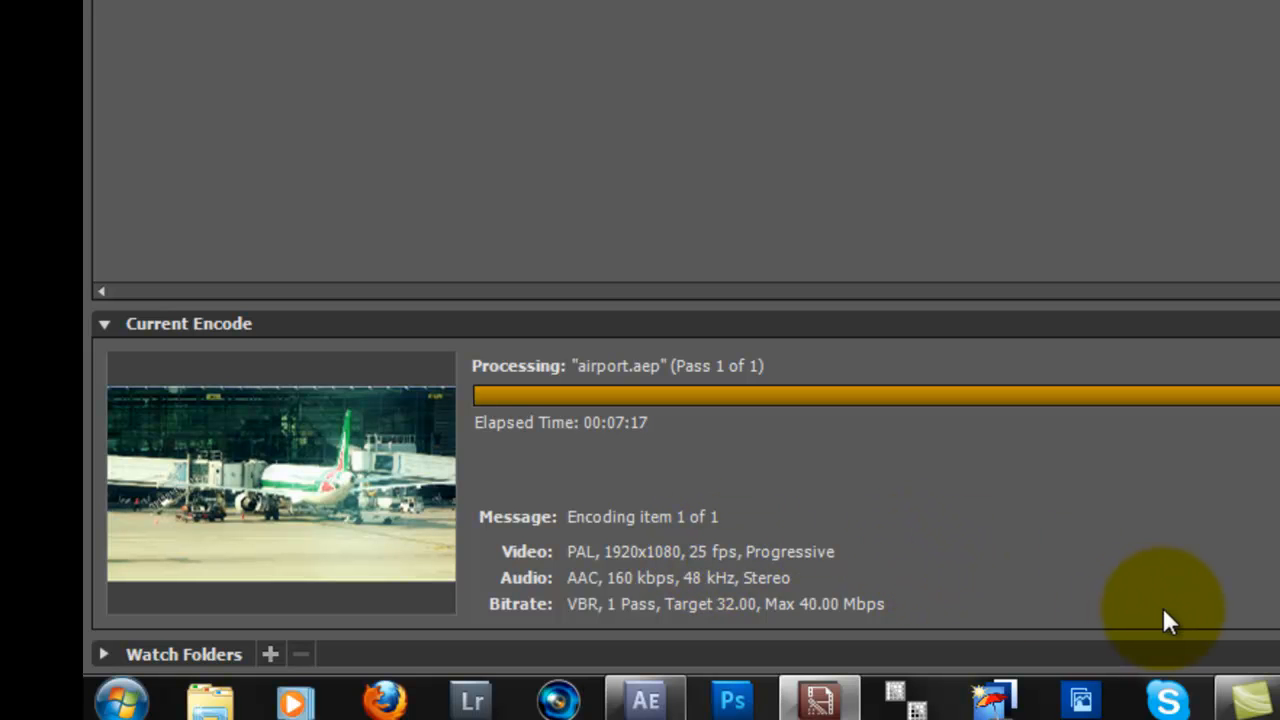
click(1256, 702)
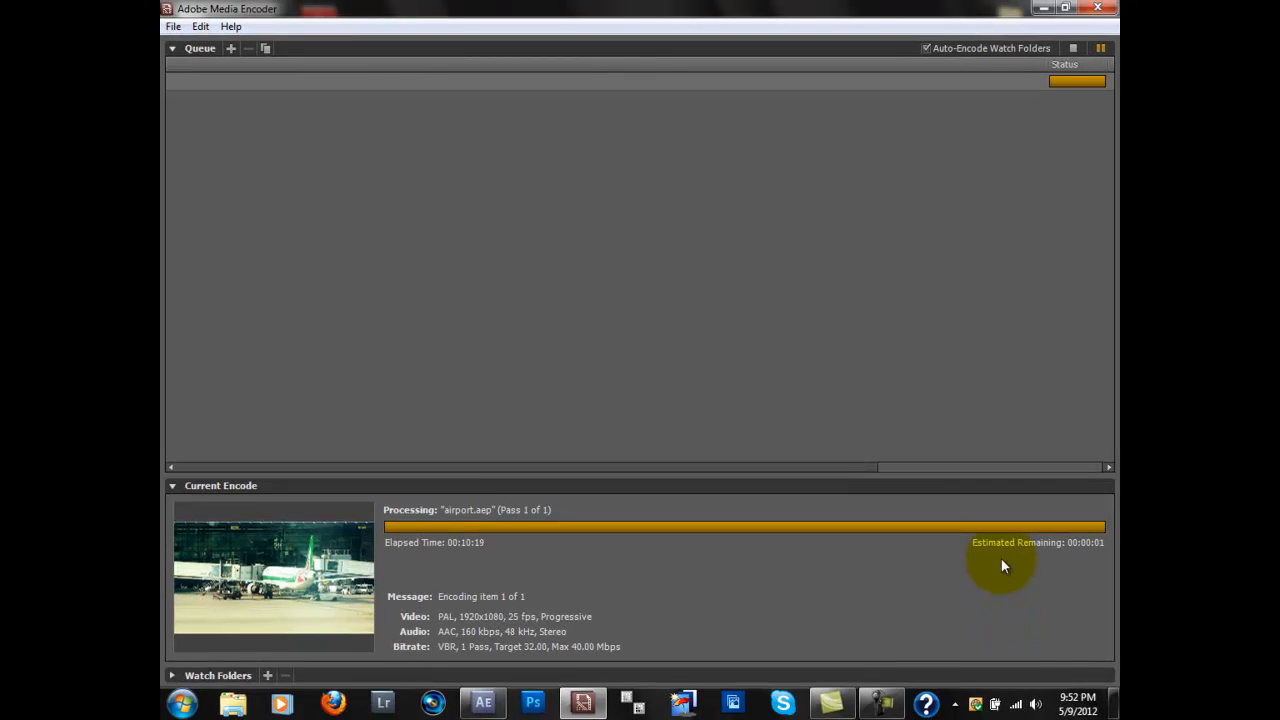
Step: Close Adobe Media Encoder and open the StockVideo folder to compare the encoded Airport MP4 with the original video
drag(1007, 470, 514, 449)
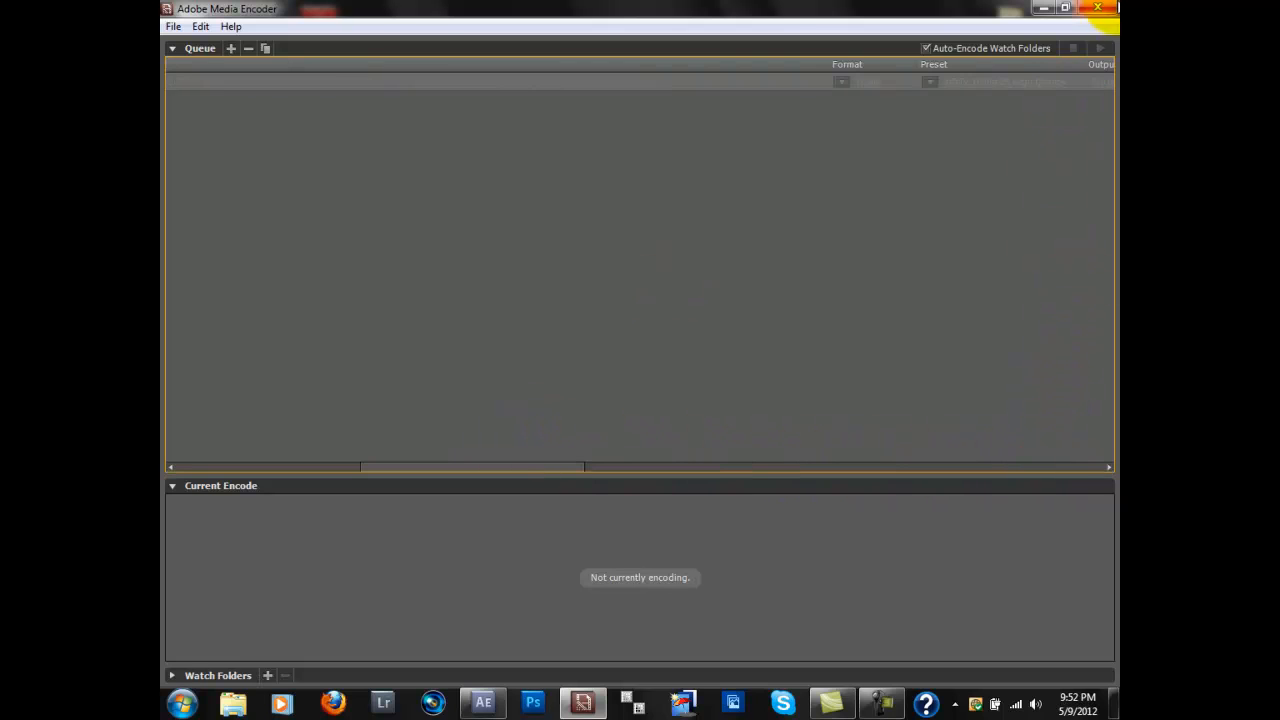
click(1098, 8)
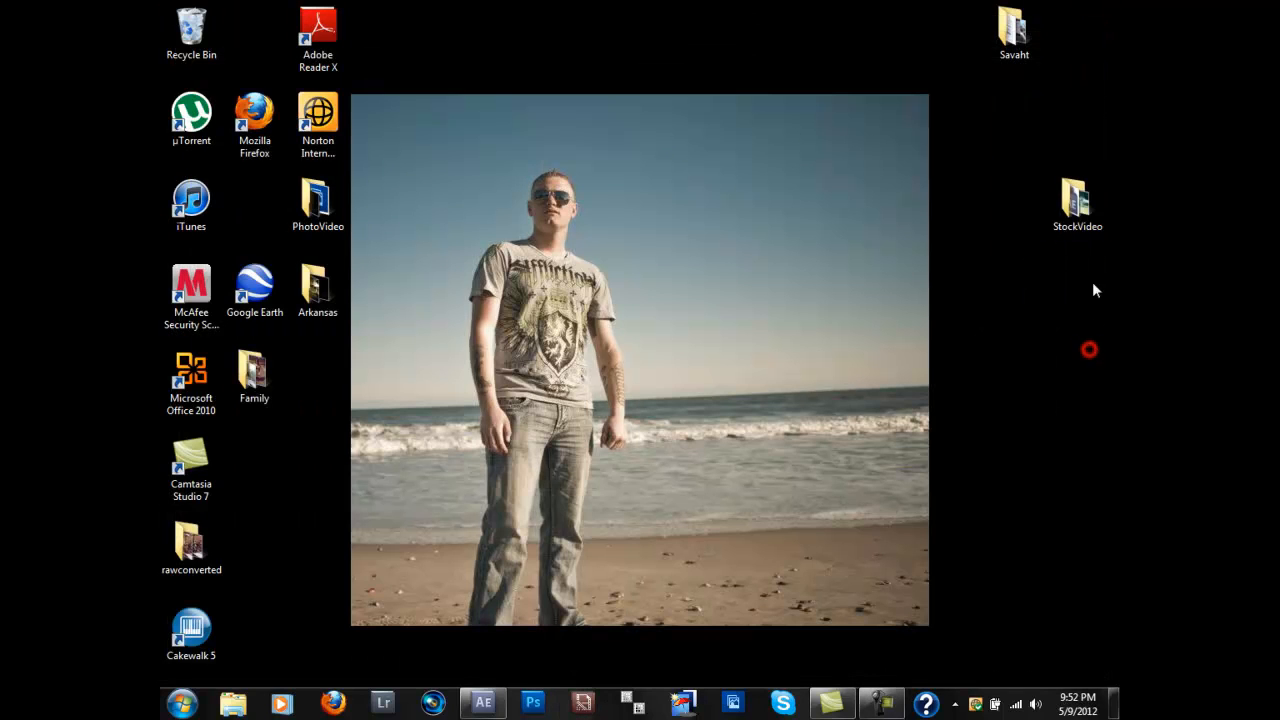
click(1083, 228)
double_click(1083, 228)
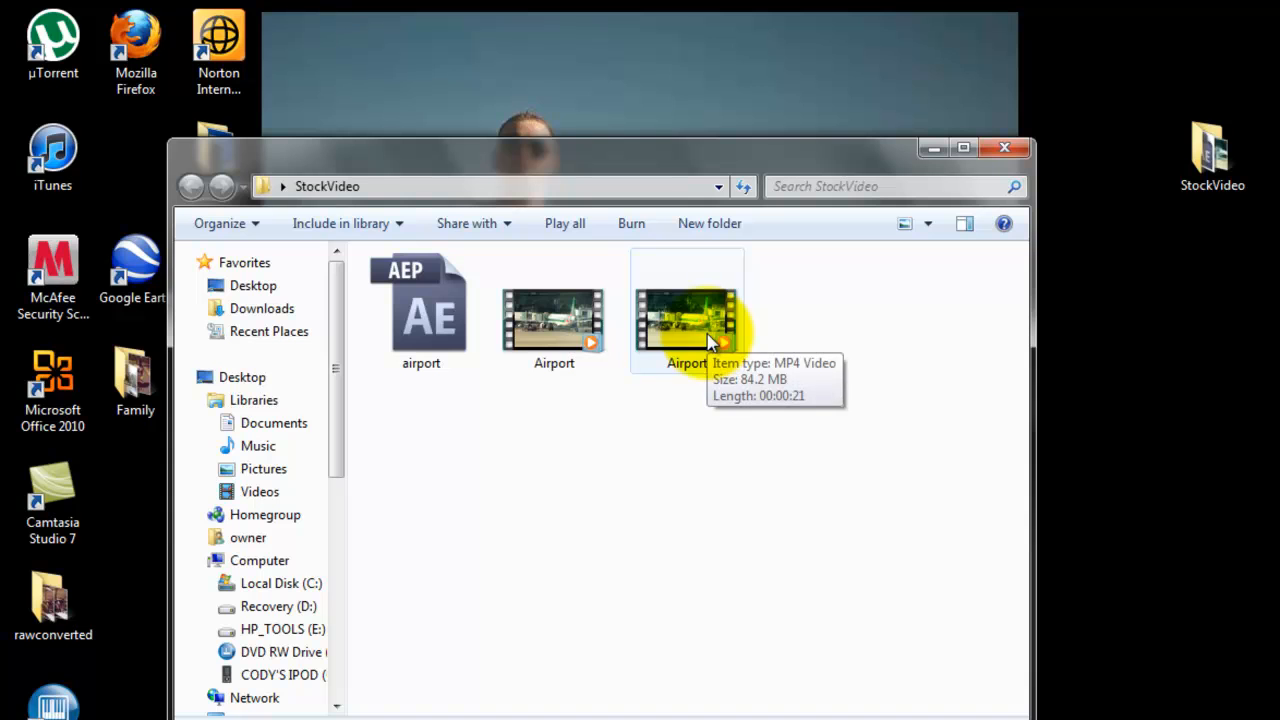
drag(711, 341, 575, 341)
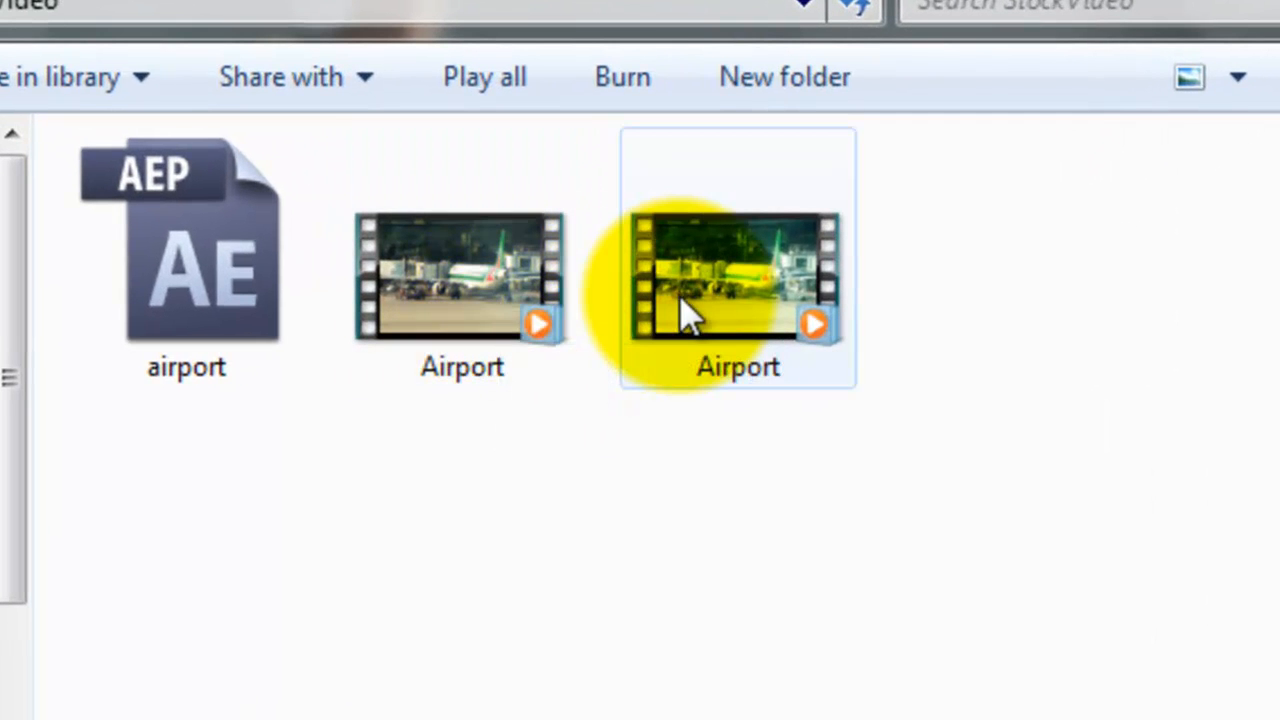
Step: Play the original Airport video clip from the StockVideo folder to view its ungraded colors, and close the player
mouse_move(680, 298)
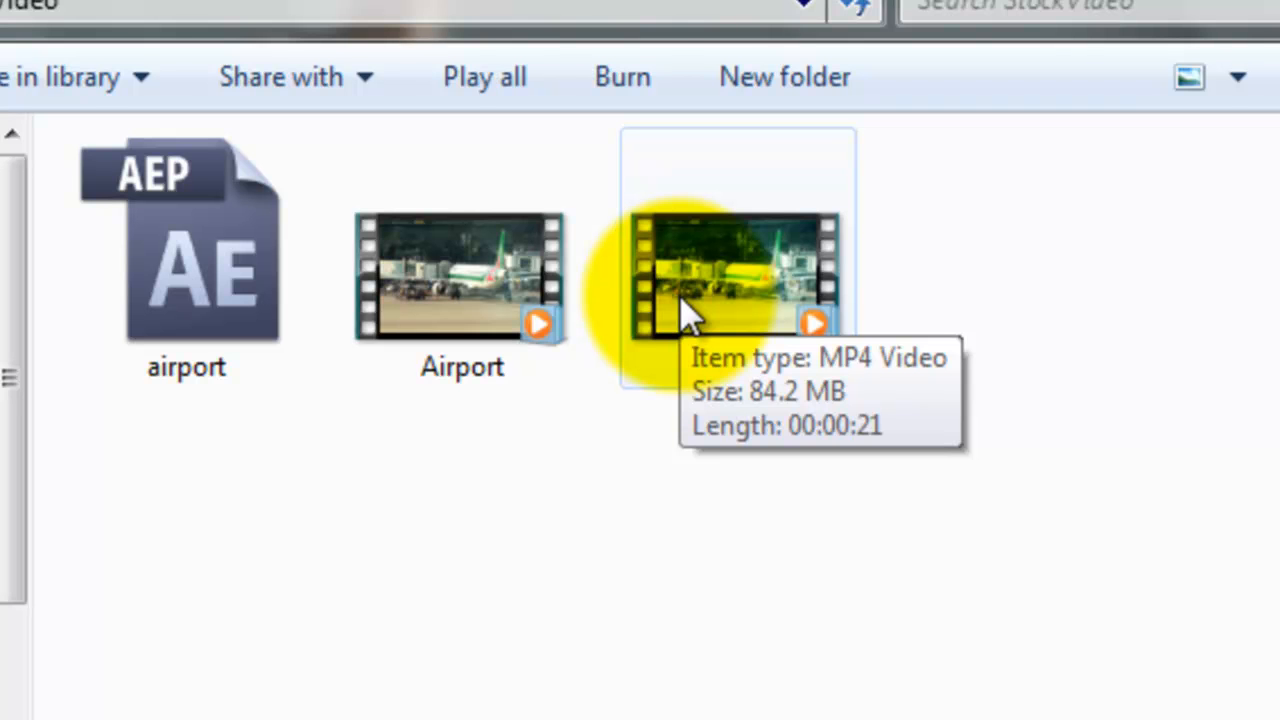
click(470, 300)
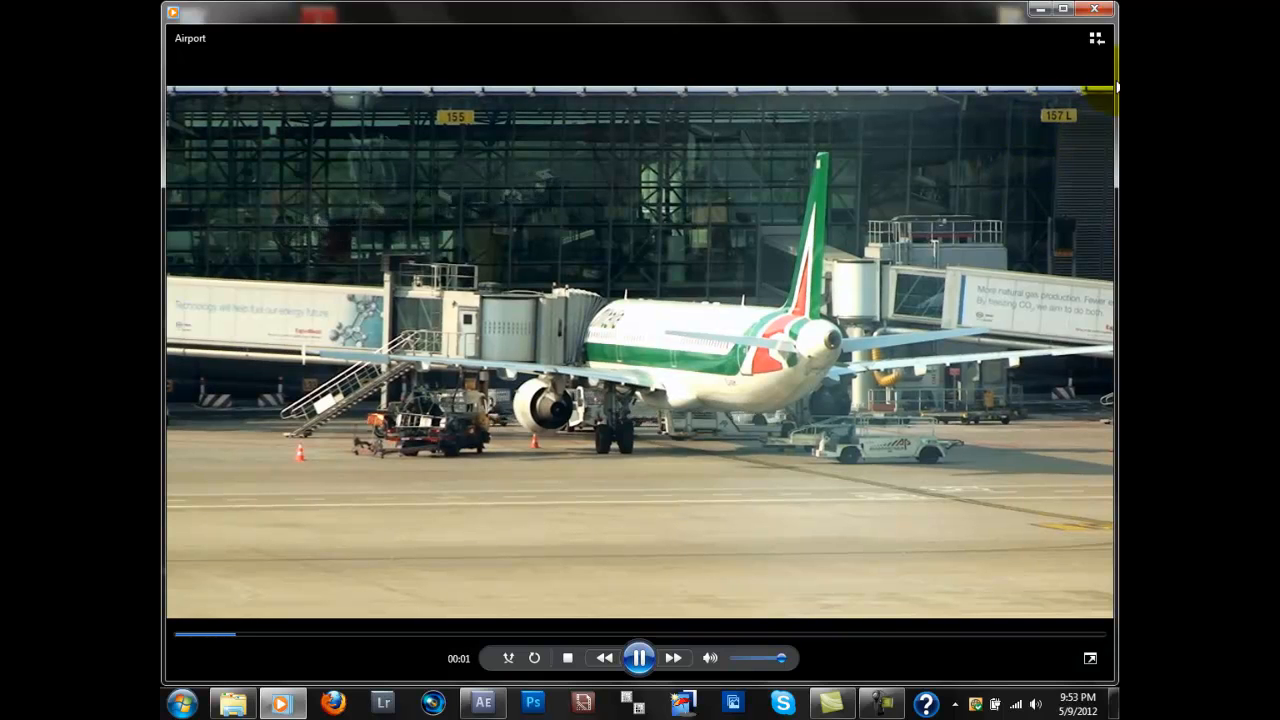
click(1095, 10)
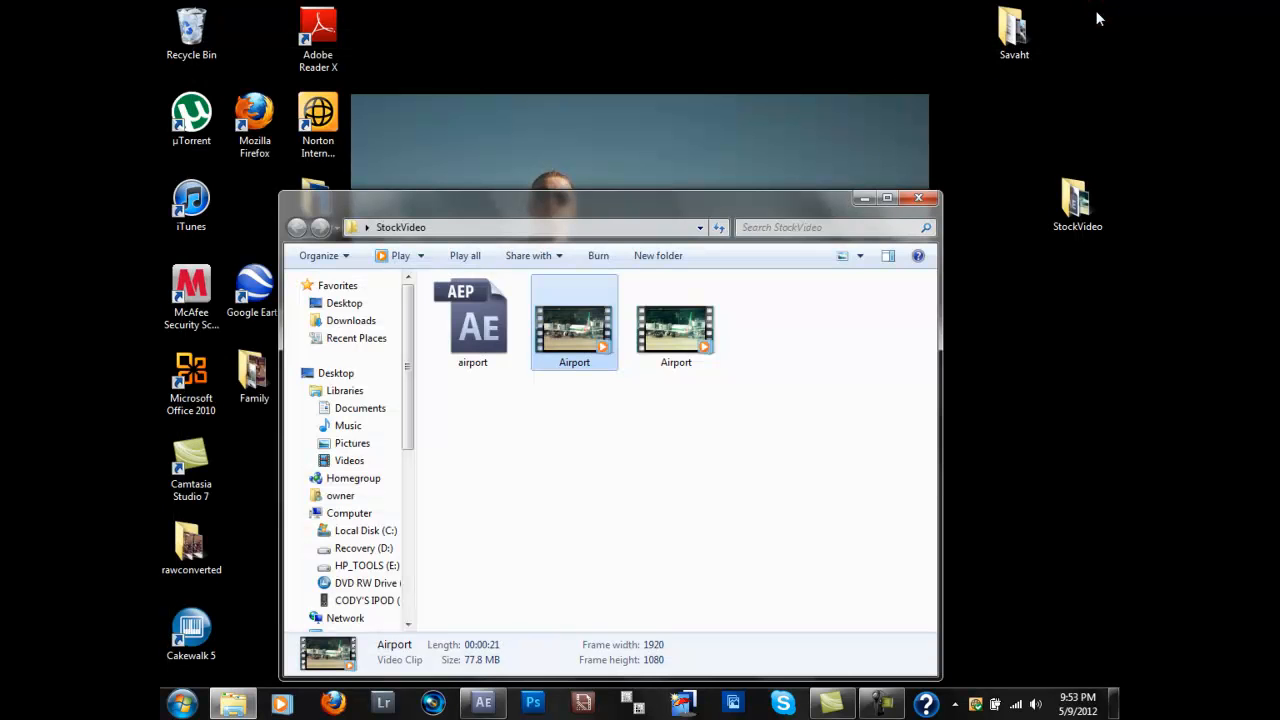
Step: Play the encoded Airport MP4 to view the color grade, and close both the player and the StockVideo folder
double_click(686, 325)
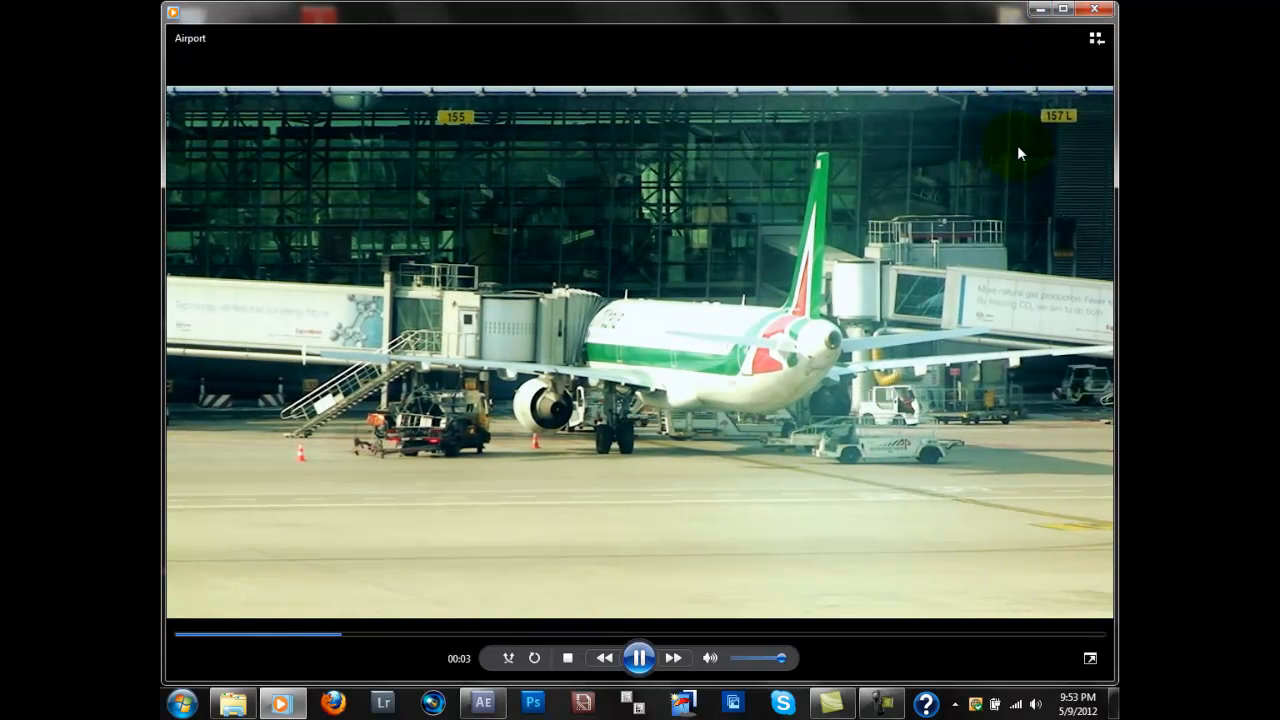
click(1101, 14)
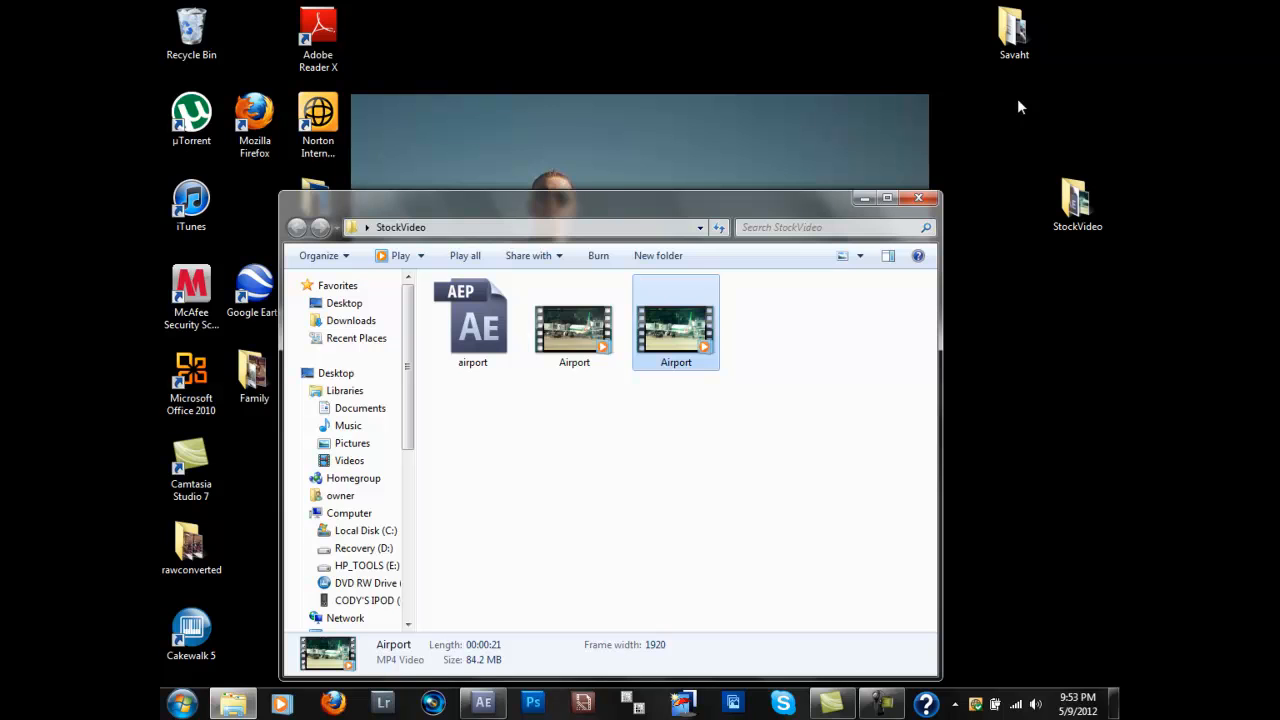
click(929, 197)
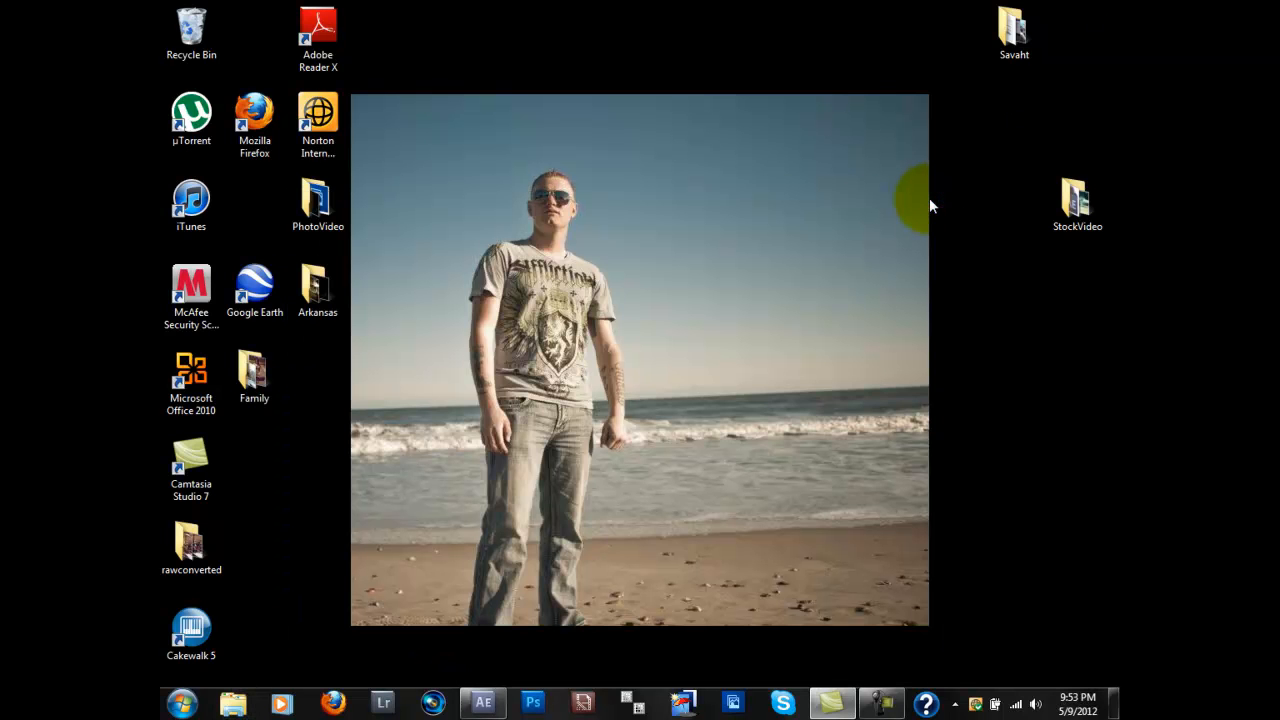